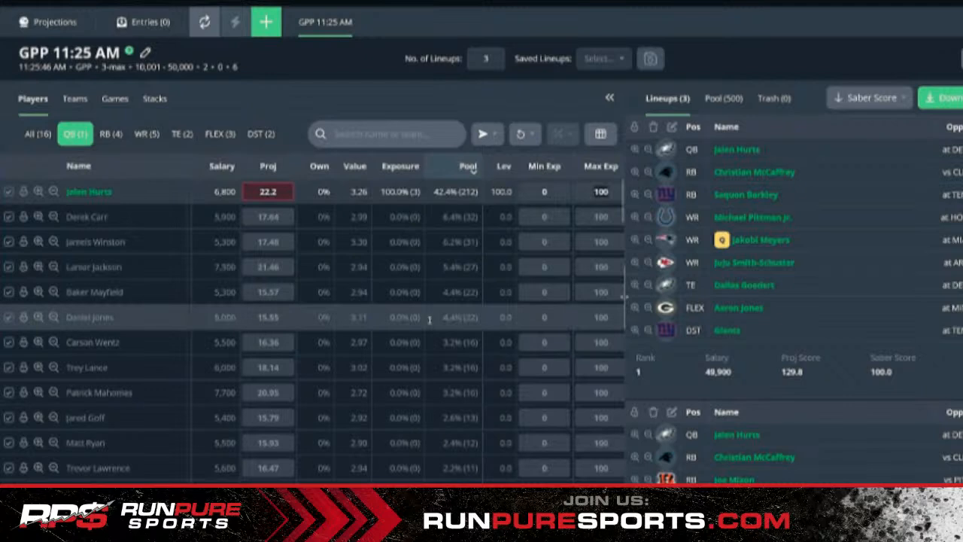
- Set Jalen Hurts' maximum exposure to 34 and the maximum exposure for lineups with no QB stack to 0
text(34)
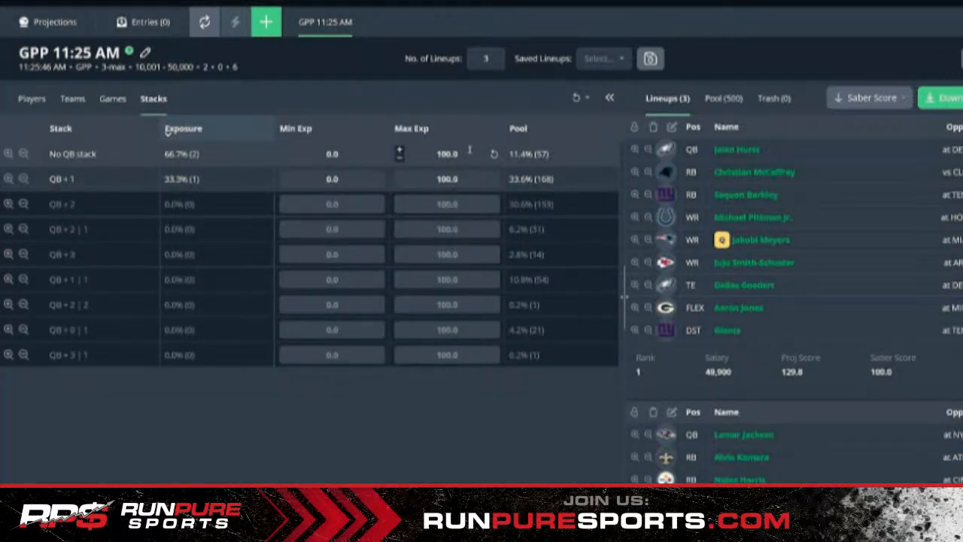
text(0)
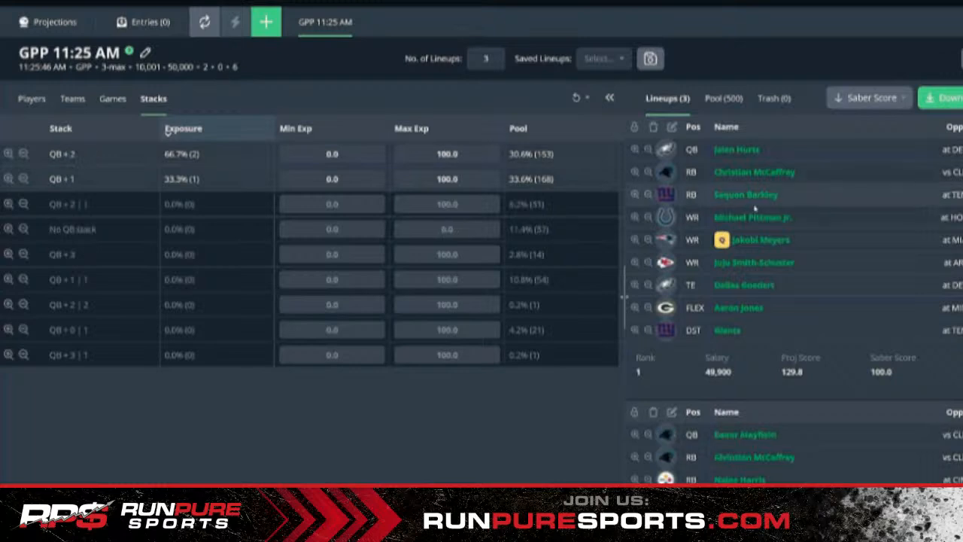
- Review the three rebuilt lineups and set quarterback Baker Mayfield's maximum exposure to 34
scroll(824, 256, down, 1)
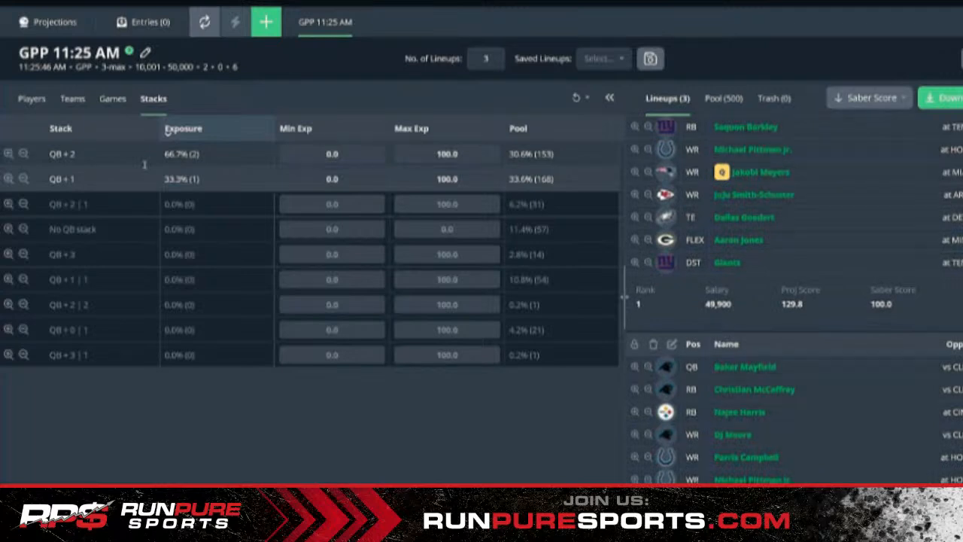
scroll(834, 409, down, 2)
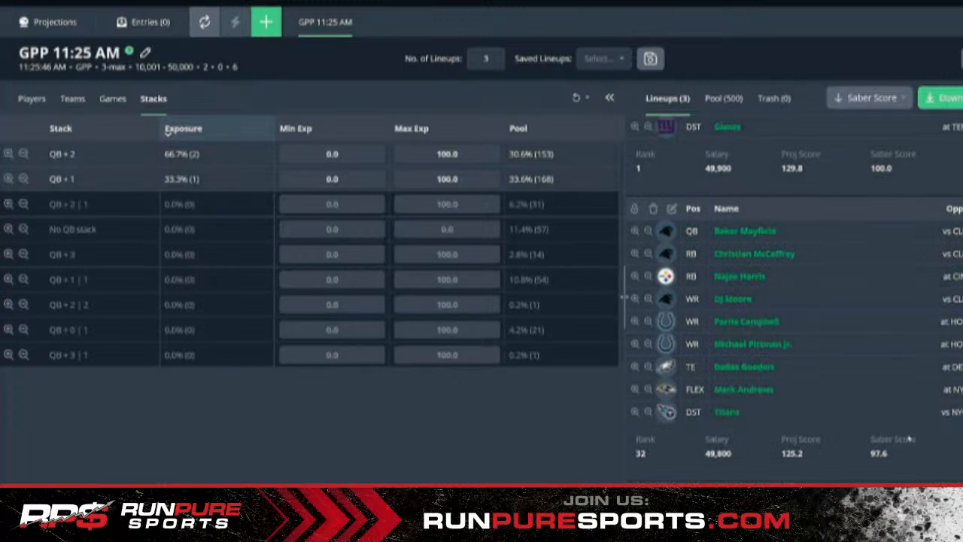
scroll(909, 438, down, 1)
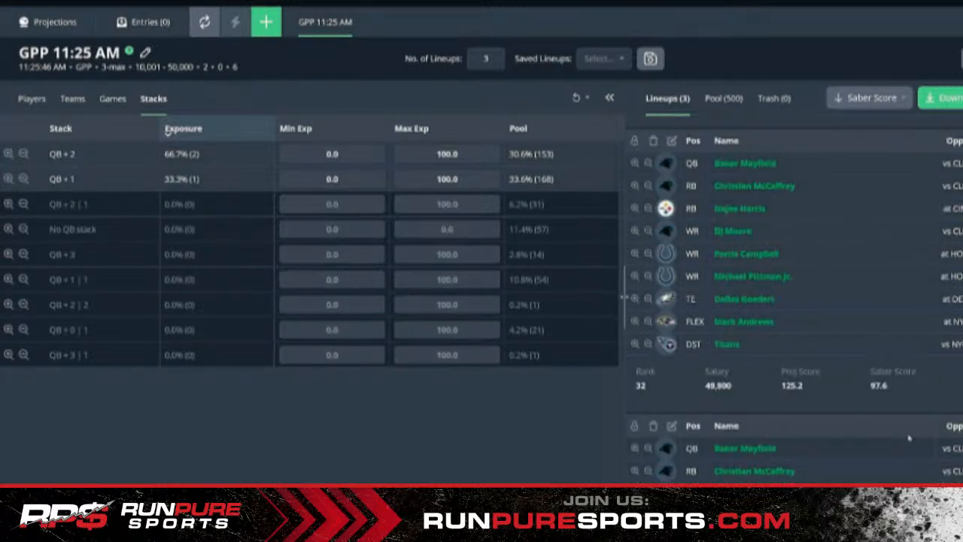
scroll(909, 438, down, 3)
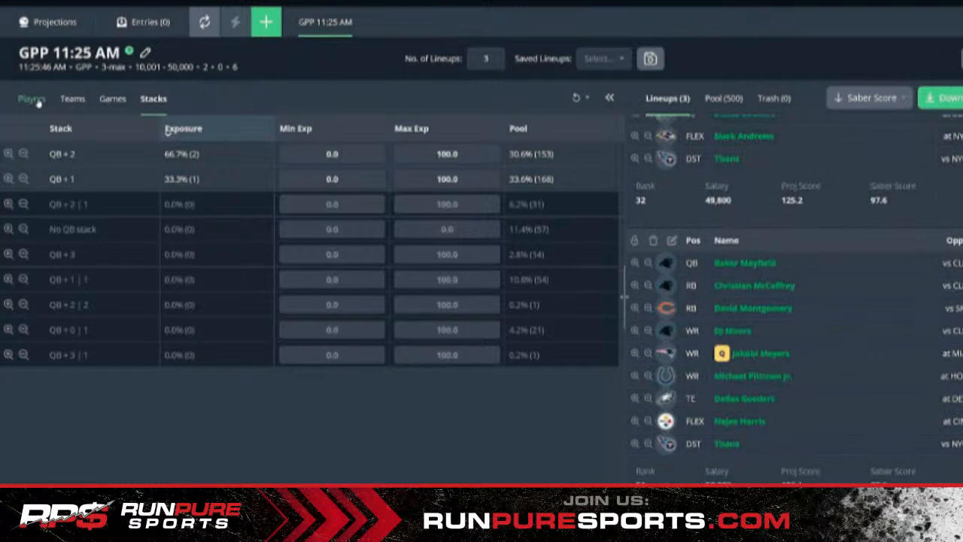
click(32, 99)
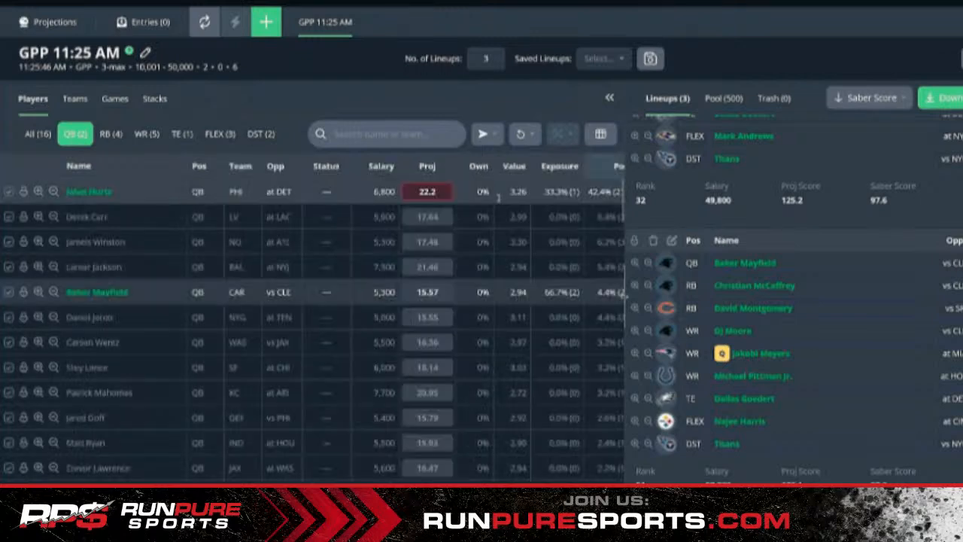
scroll(498, 197, right, 1)
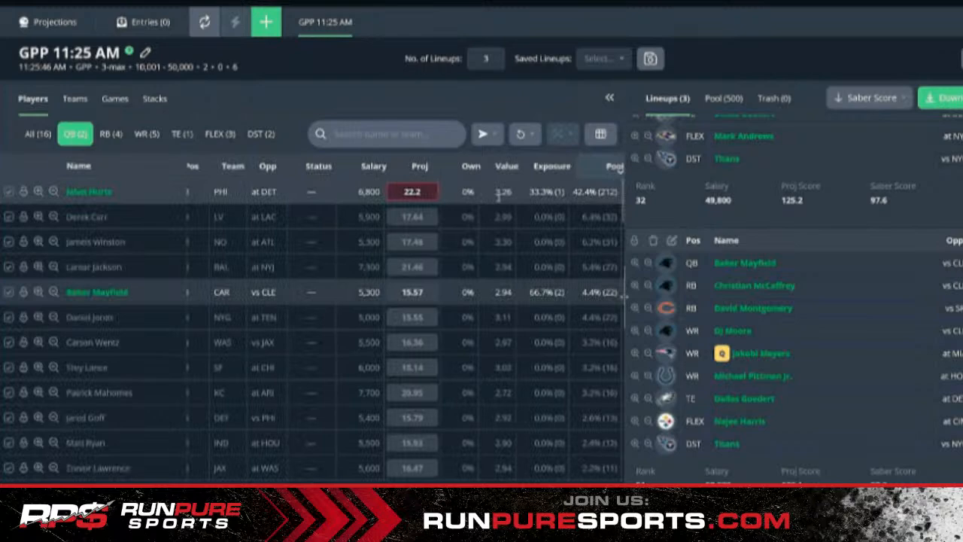
scroll(498, 195, right, 5)
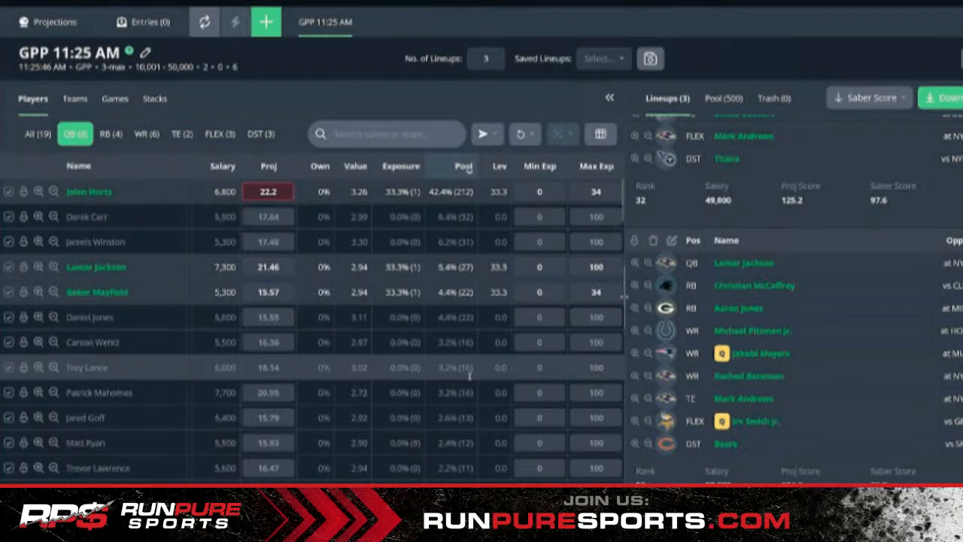
- Sort the players by exposure and compare the running backs' exposures with the three generated lineups
scroll(909, 406, up, 5)
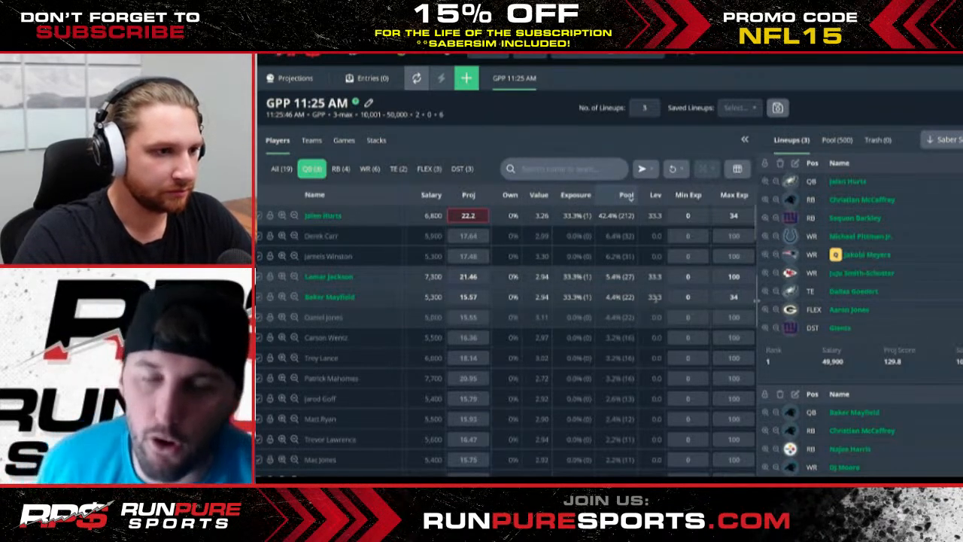
click(569, 197)
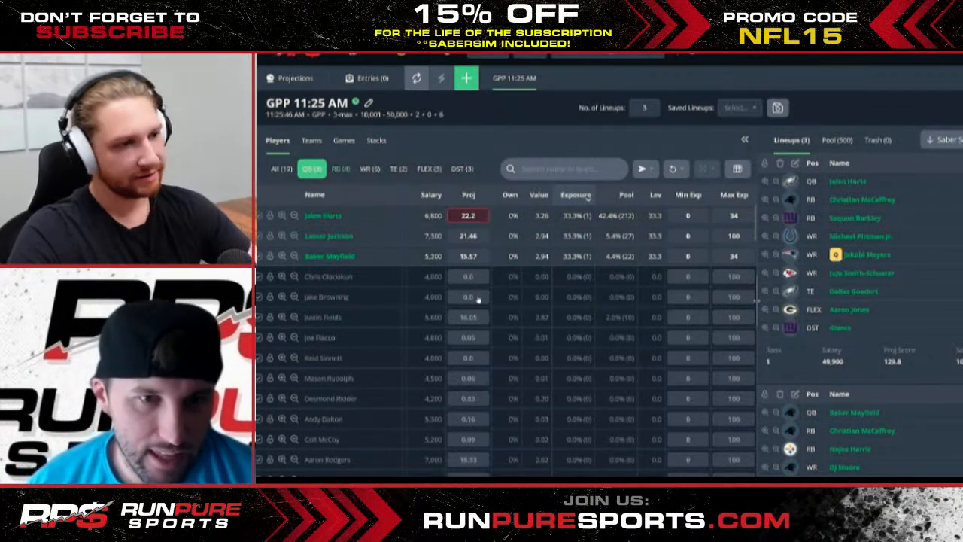
click(341, 169)
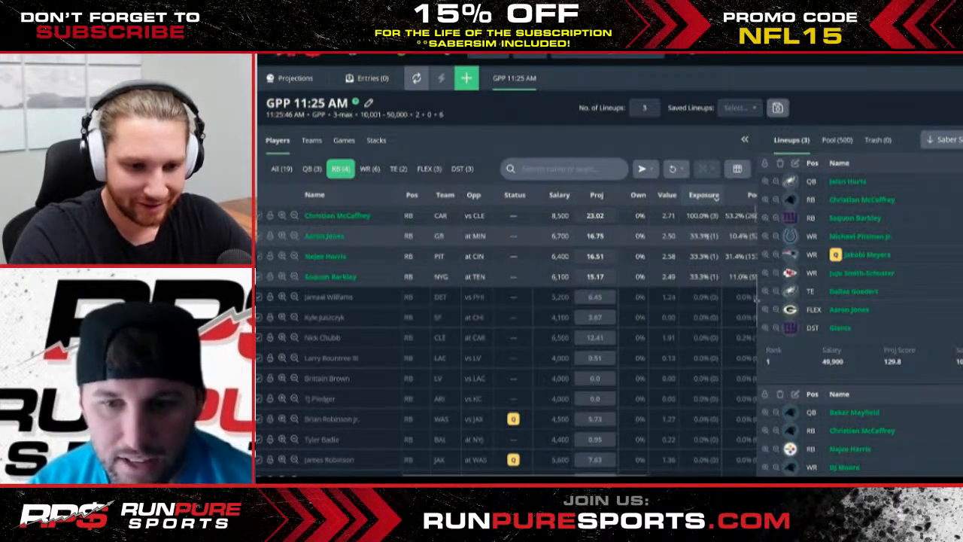
scroll(708, 236, right, 1)
scroll(851, 301, down, 5)
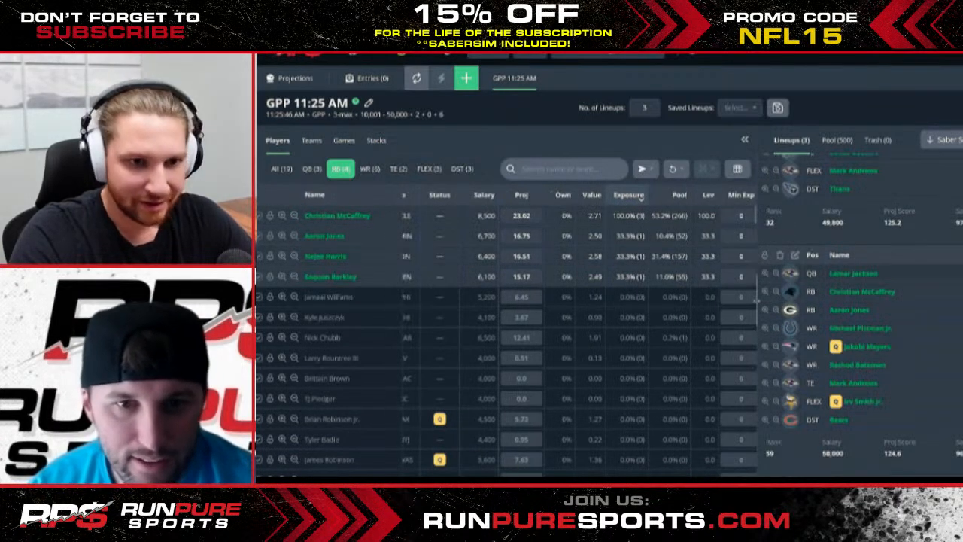
scroll(872, 314, up, 2)
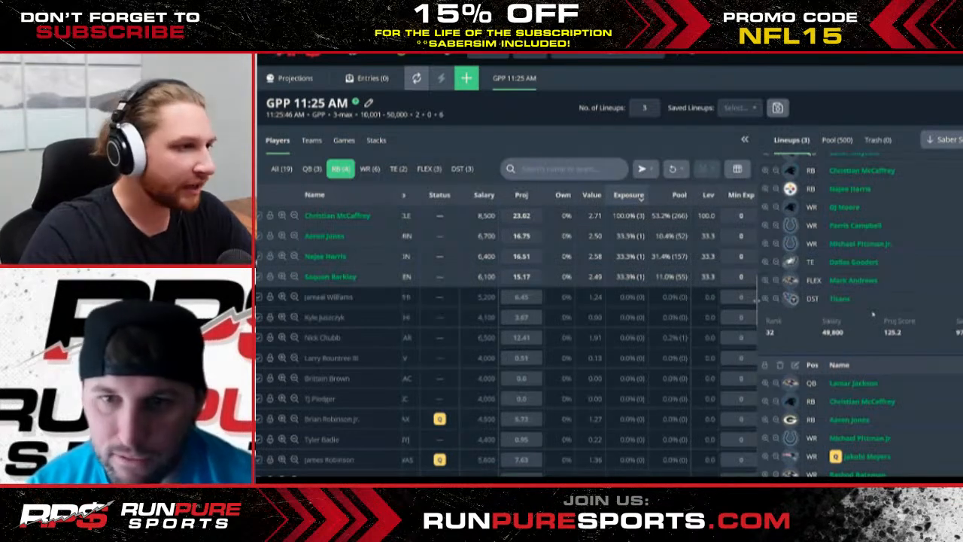
scroll(872, 314, up, 3)
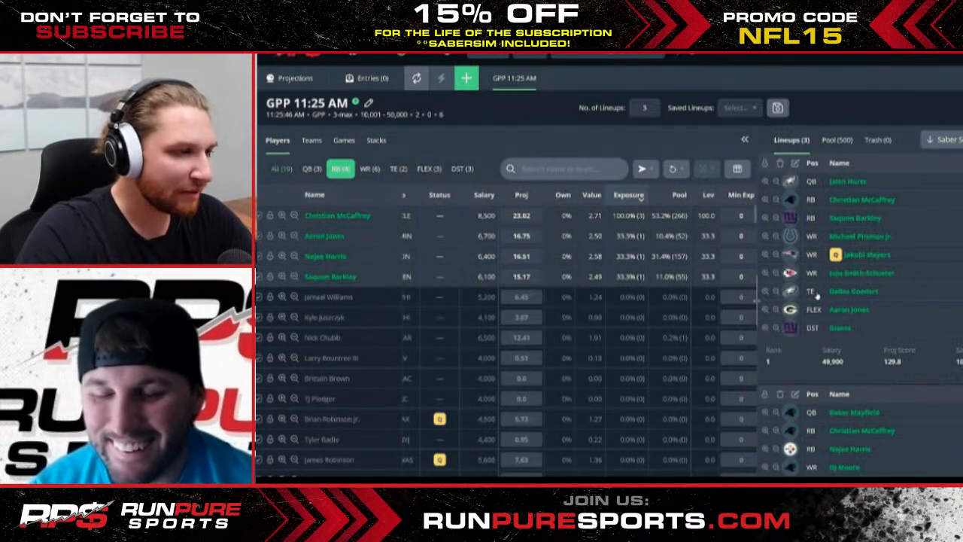
click(347, 172)
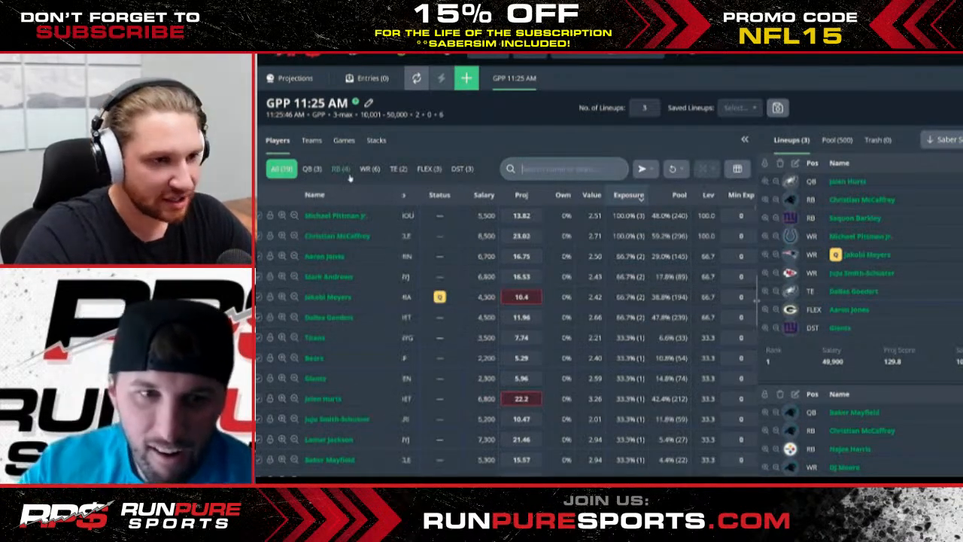
click(347, 173)
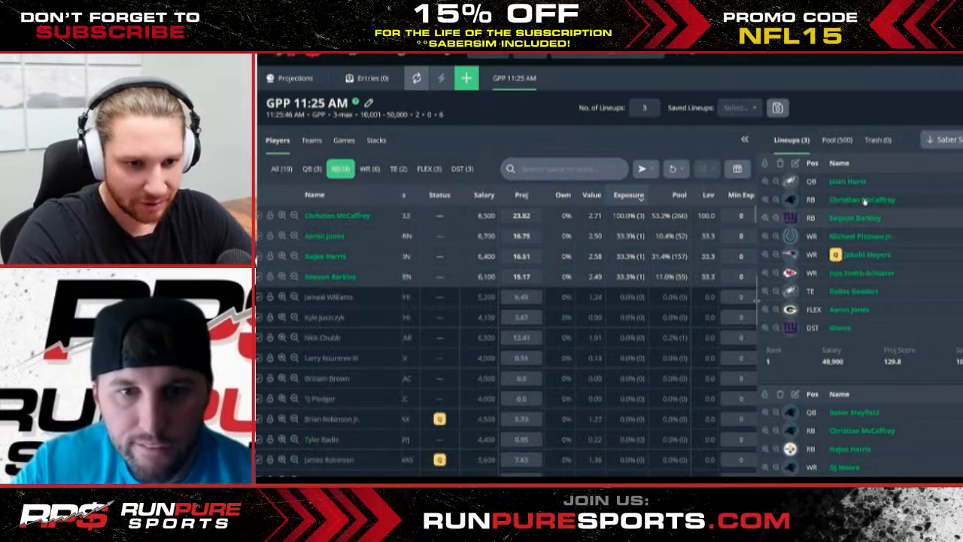
scroll(889, 286, down, 5)
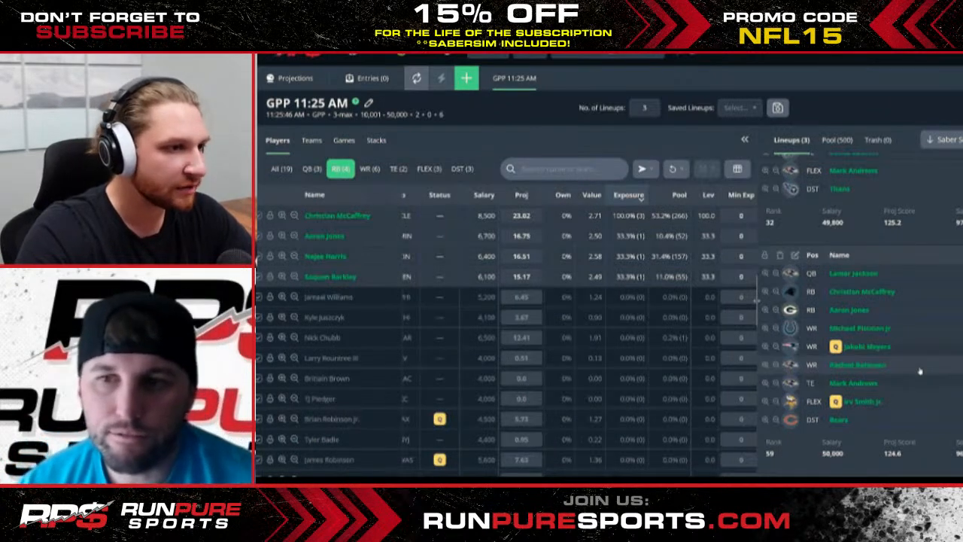
- Search all players for "RB" to check the running backs' exposure across both the RB and FLEX positions
click(281, 169)
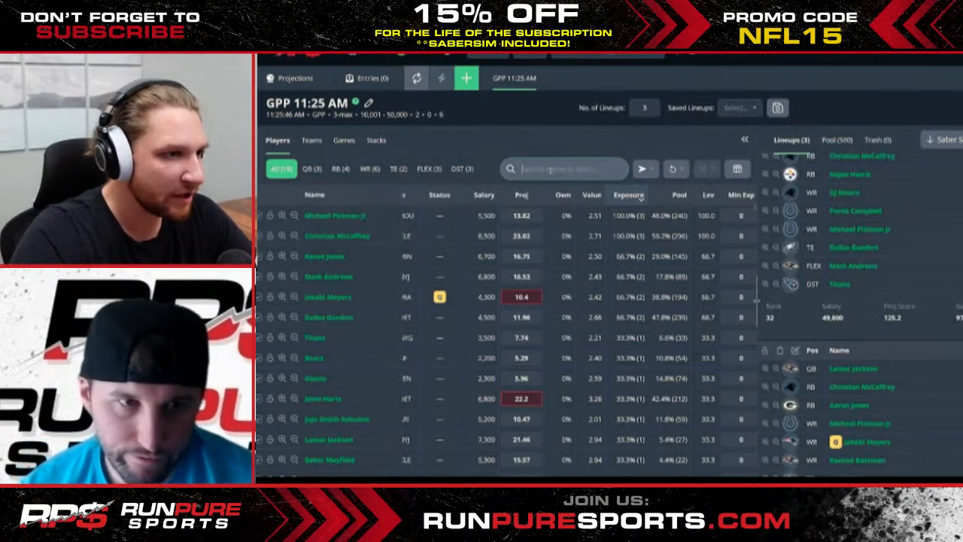
click(551, 170)
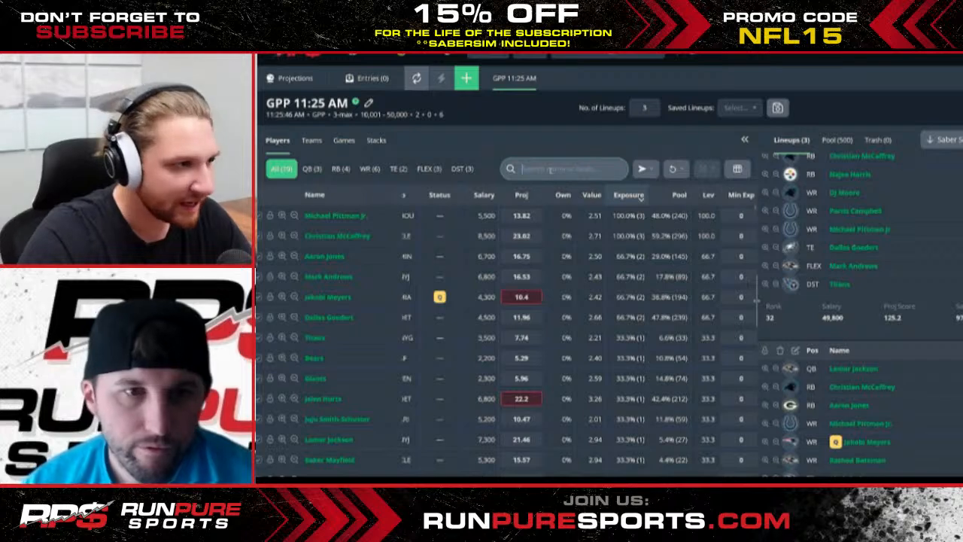
text(RB)
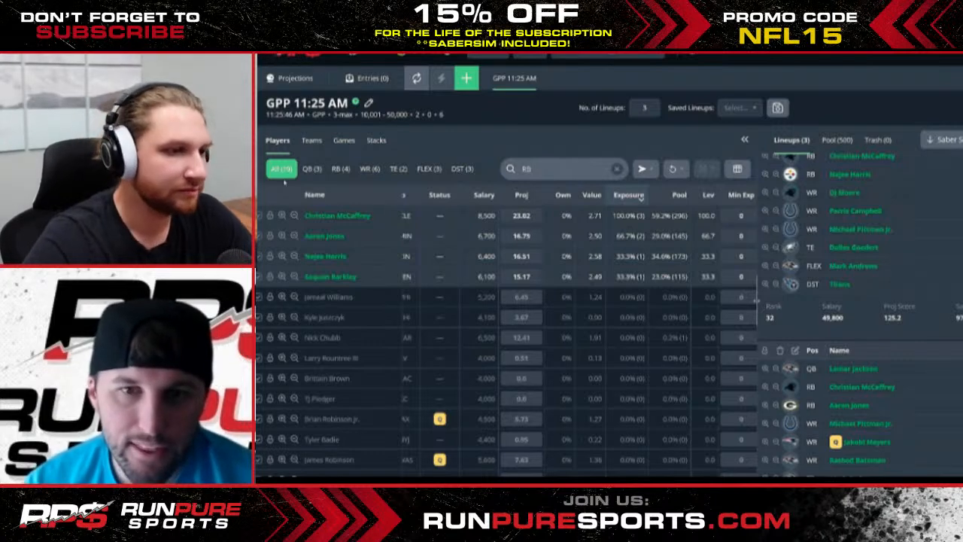
scroll(491, 235, left, 2)
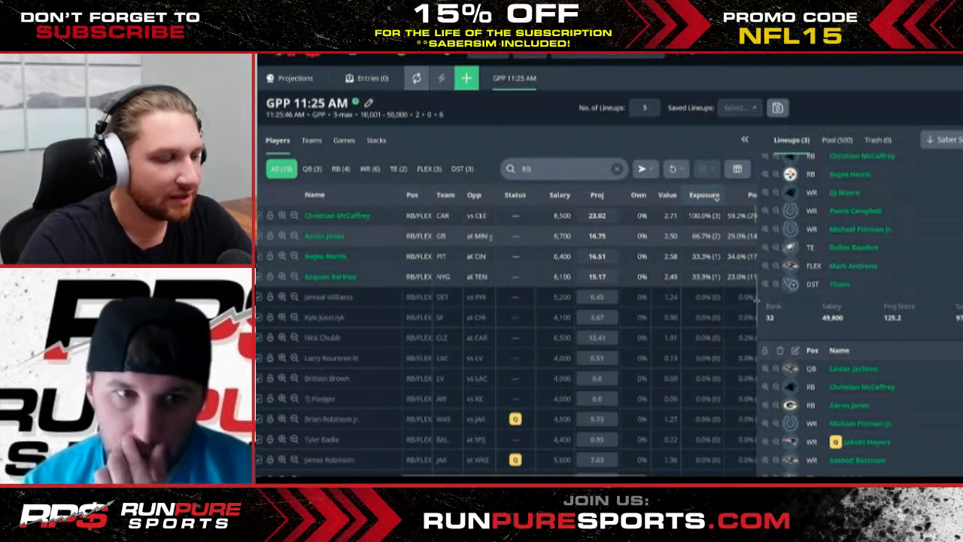
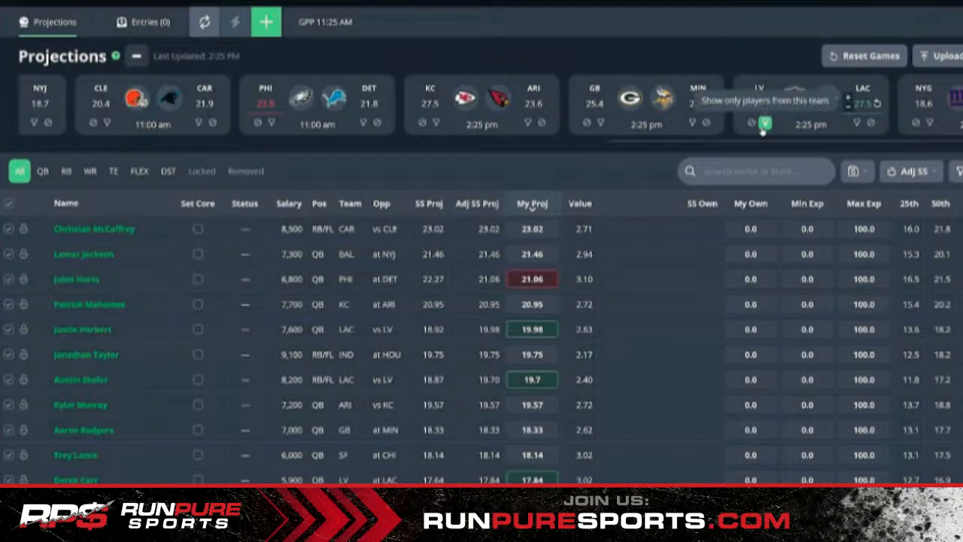
- Filter the projections to players from LV and clear that team filter
click(764, 124)
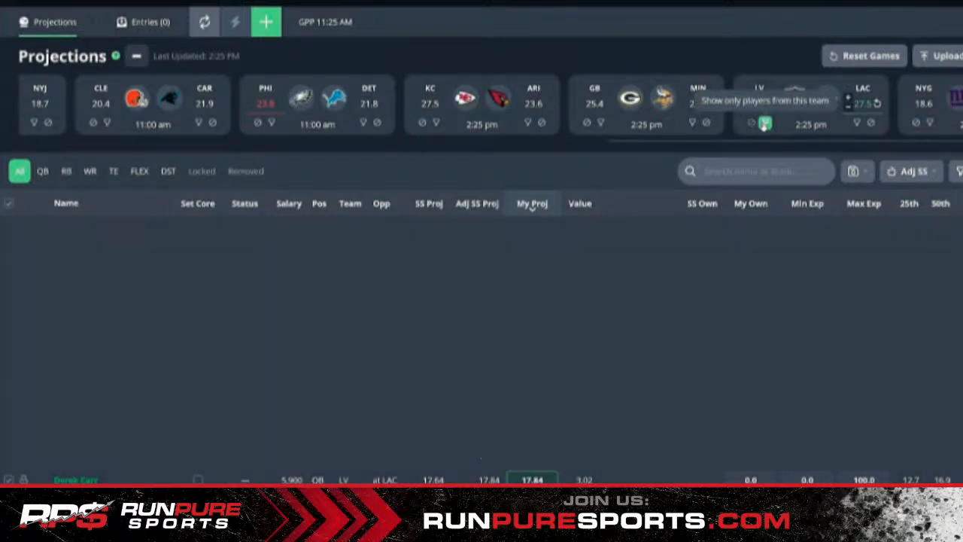
click(764, 124)
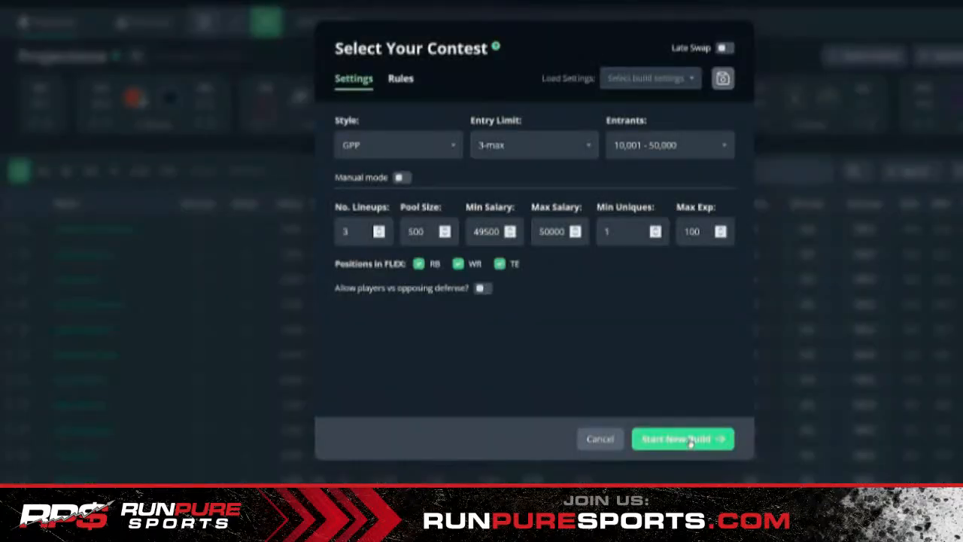
- Start a new GPP build for 3-max contests with 10,001 - 50,000 entrants, three lineups and a pool size of 500
click(690, 442)
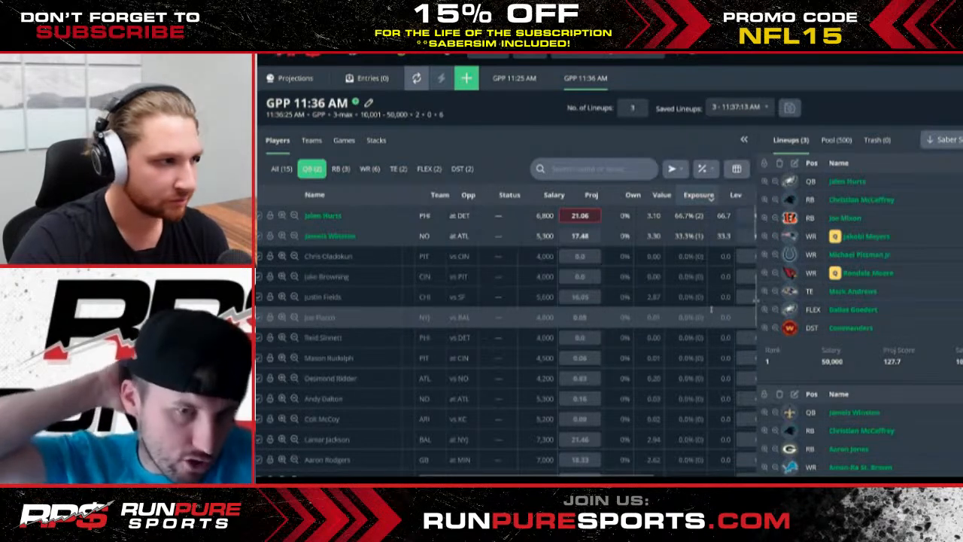
- Sort the quarterbacks by projection, filter the build to Patrick Mahomes lineups and review the matching lineups in the pool
click(591, 195)
scroll(694, 316, right, 2)
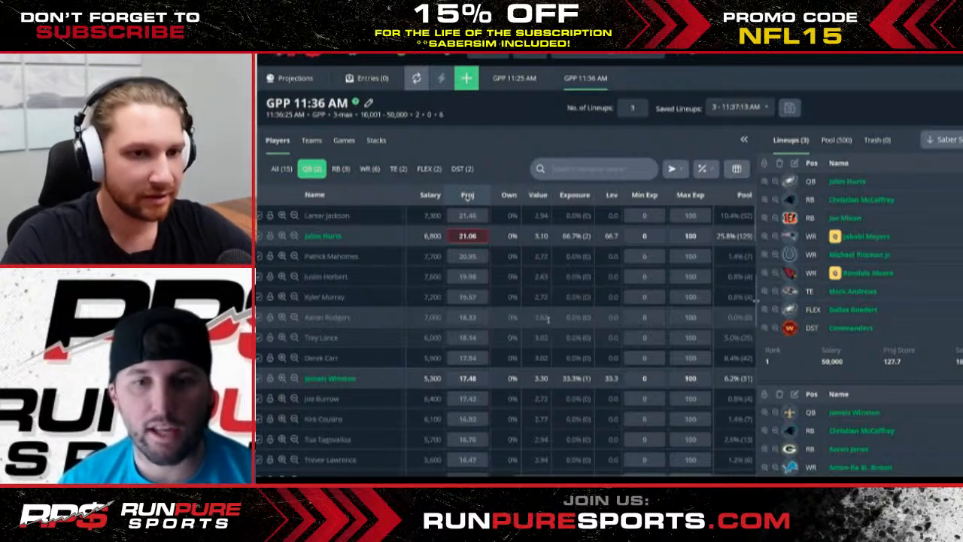
click(282, 256)
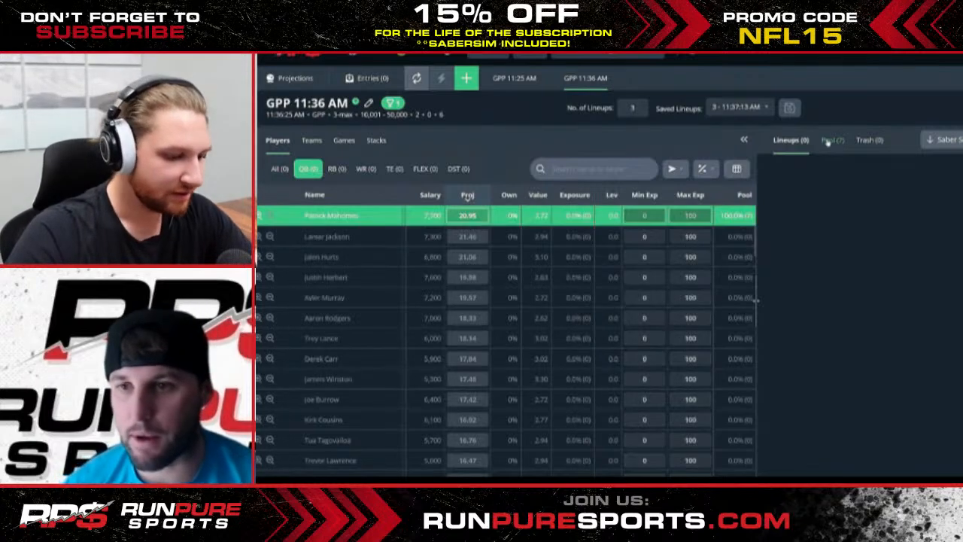
click(829, 141)
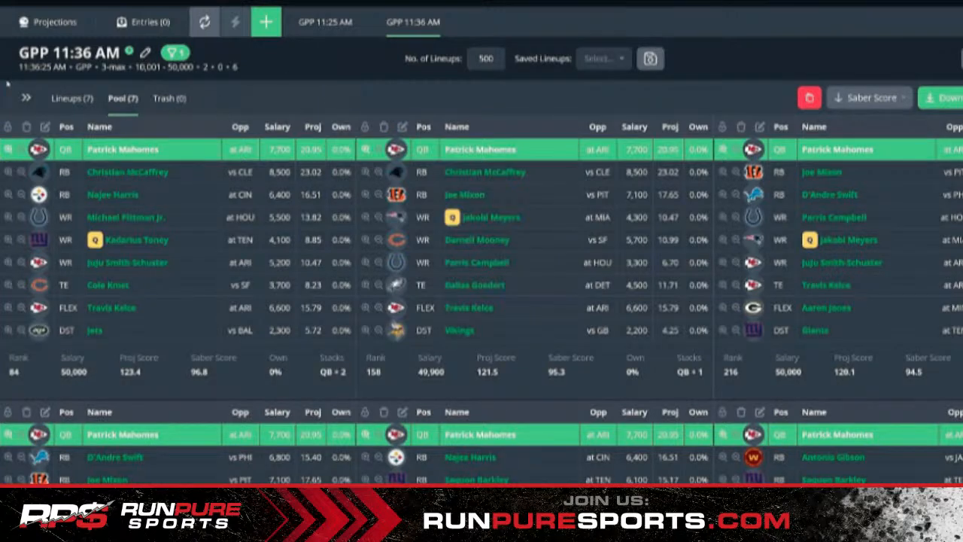
mouse_move(8, 193)
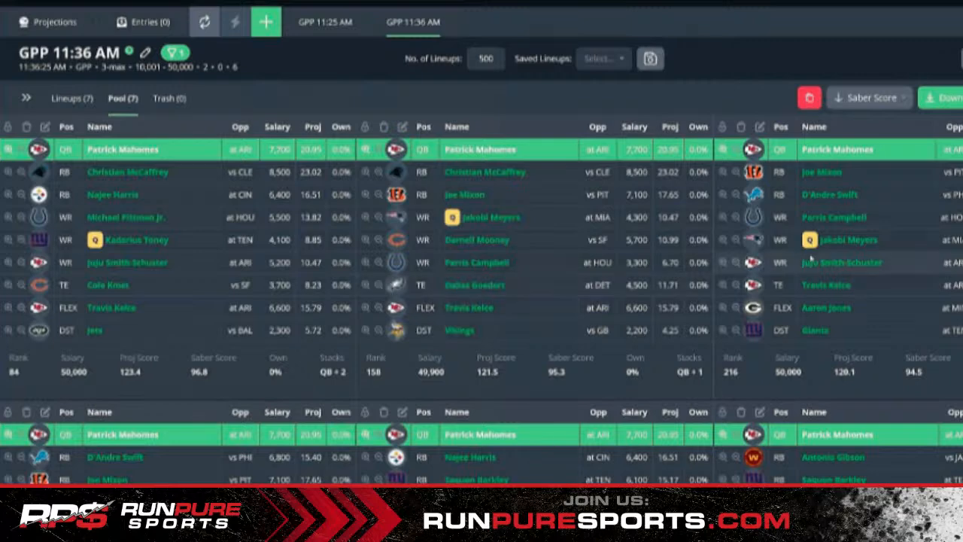
scroll(818, 302, down, 1)
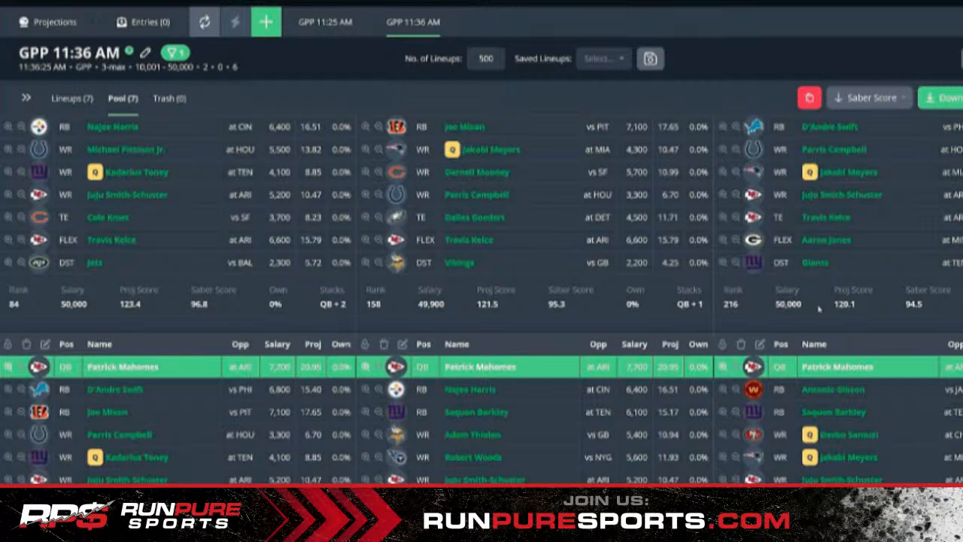
scroll(819, 307, up, 1)
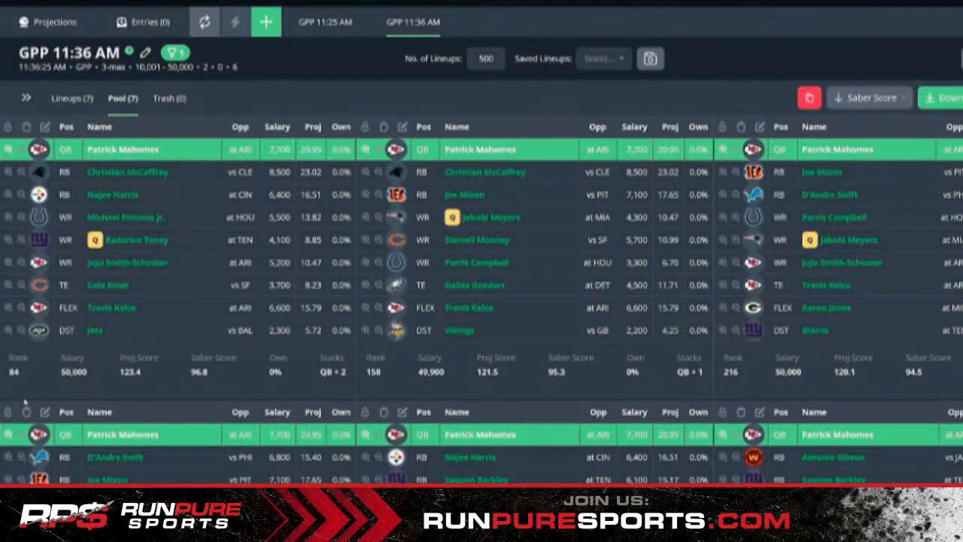
mouse_move(141, 362)
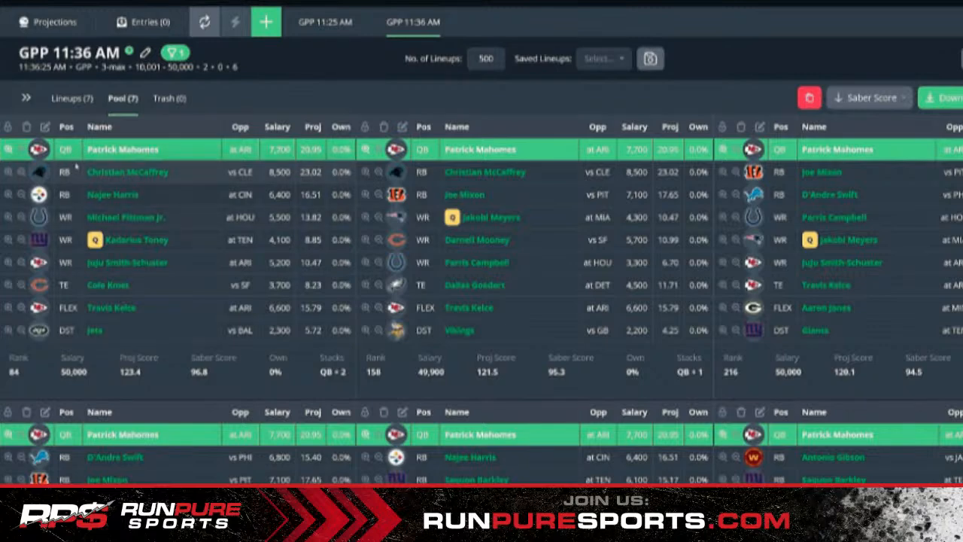
- In the first Patrick Mahomes pool lineup, remove Travis Kelce from FLEX and replace Cole Kmet with Kelce at TE
click(241, 373)
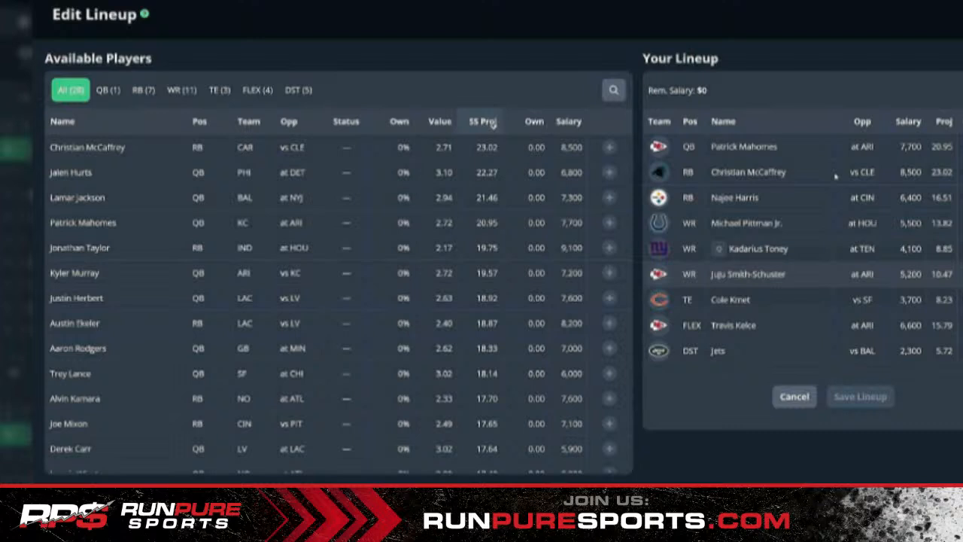
click(962, 326)
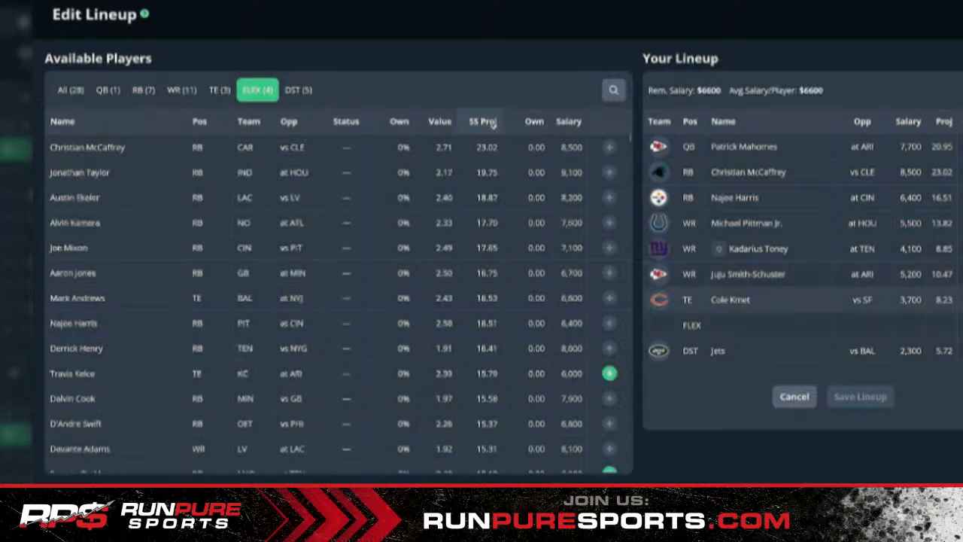
click(962, 299)
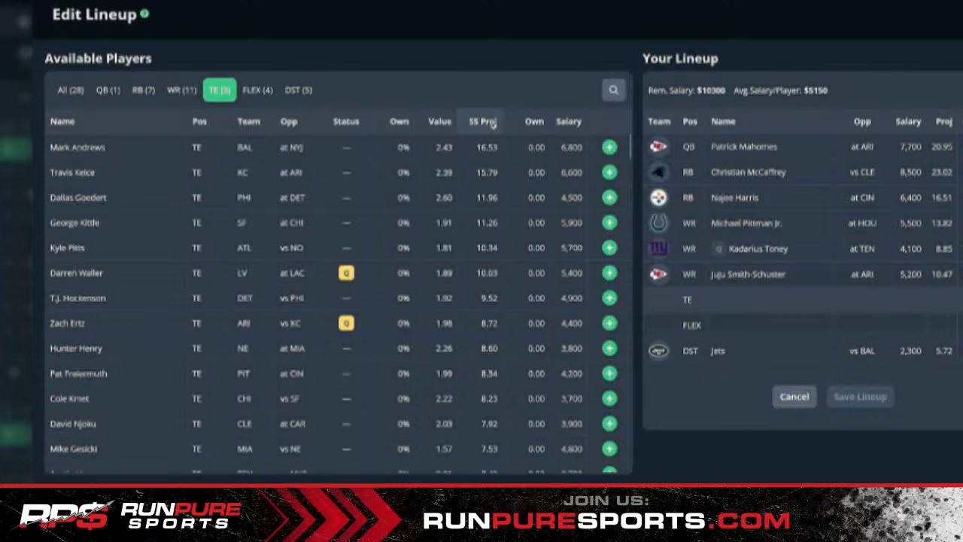
click(609, 173)
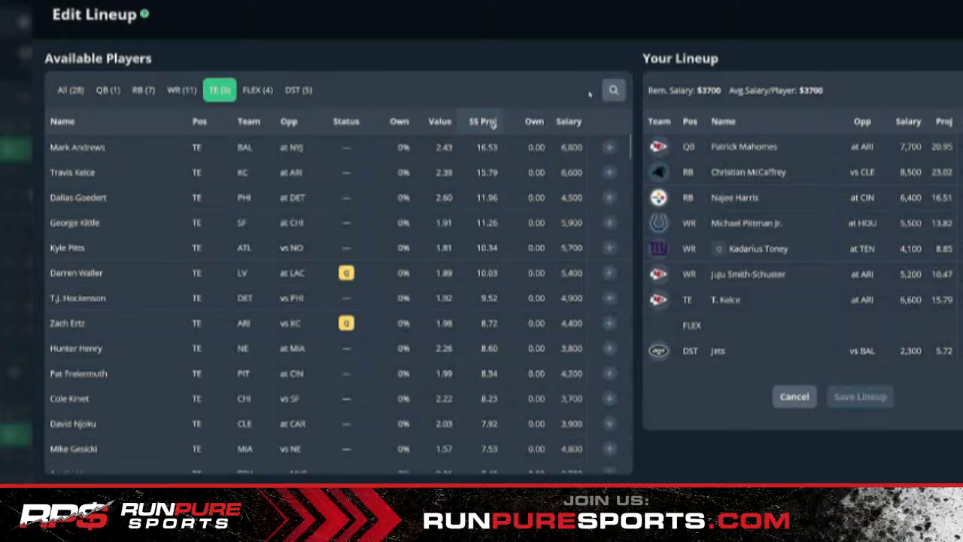
- Search the tight ends and the FLEX-eligible players for "moore", clearing the search each time
click(613, 89)
text(moore)
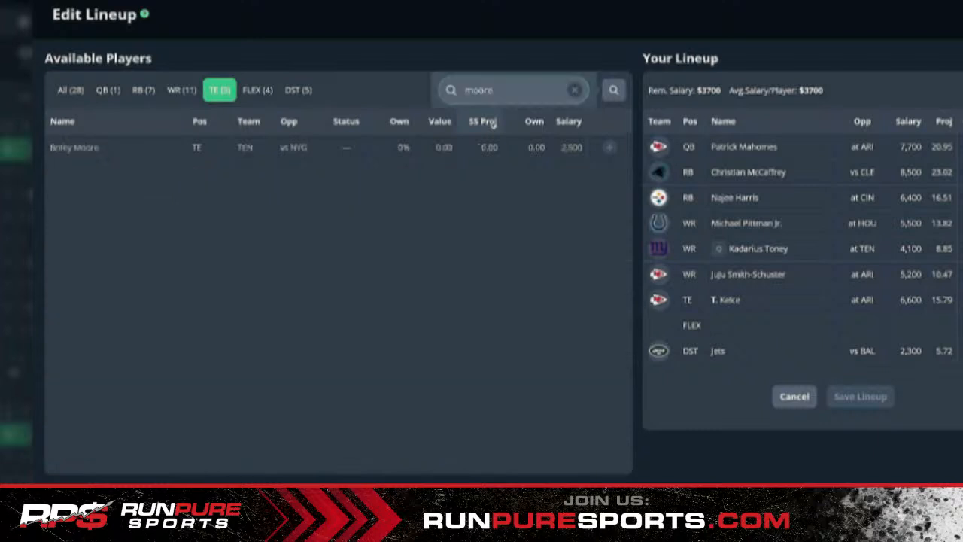
key(ctrl+a)
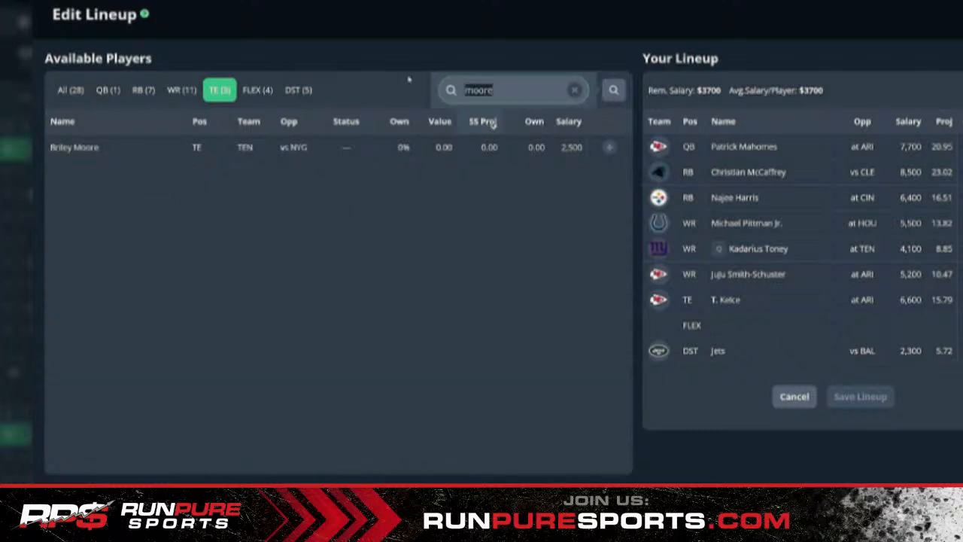
key(BackSpace)
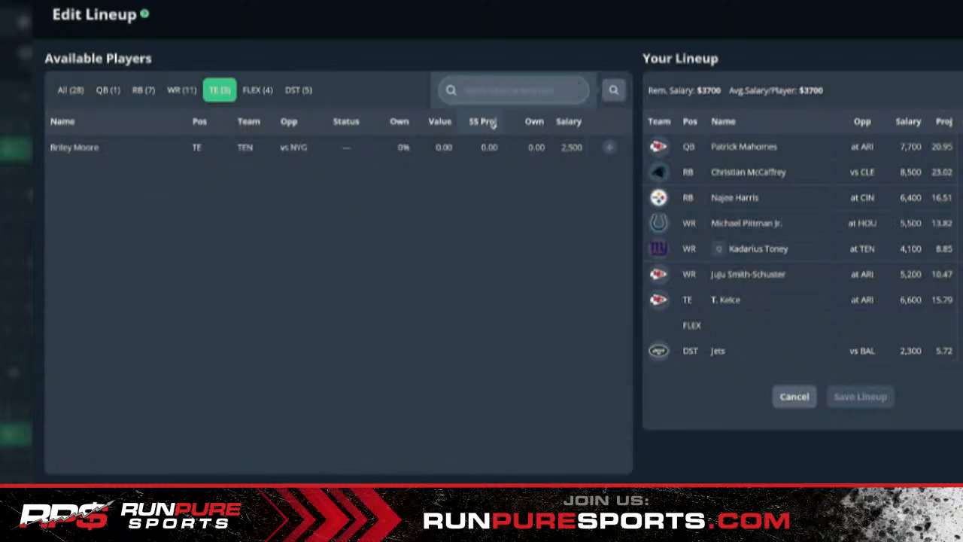
click(264, 91)
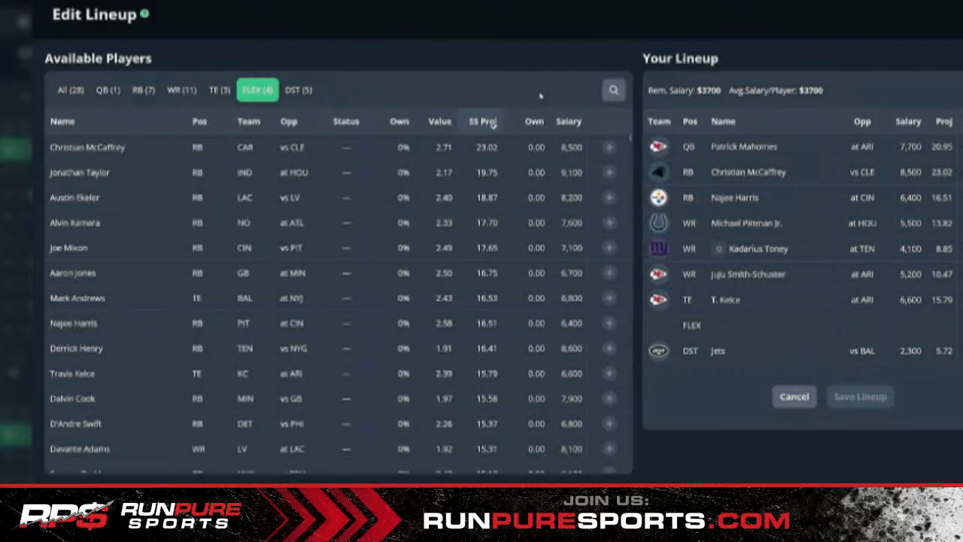
click(614, 91)
text(moore)
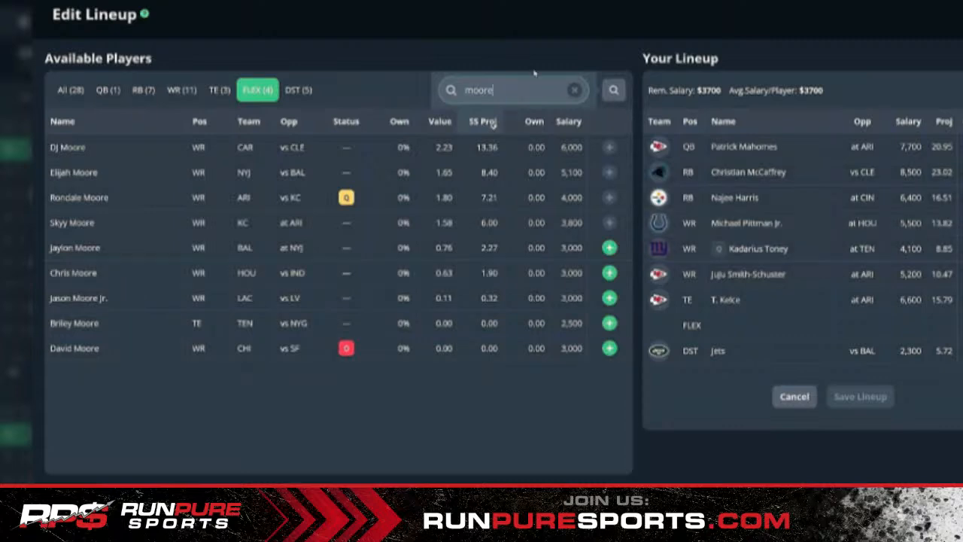
click(574, 89)
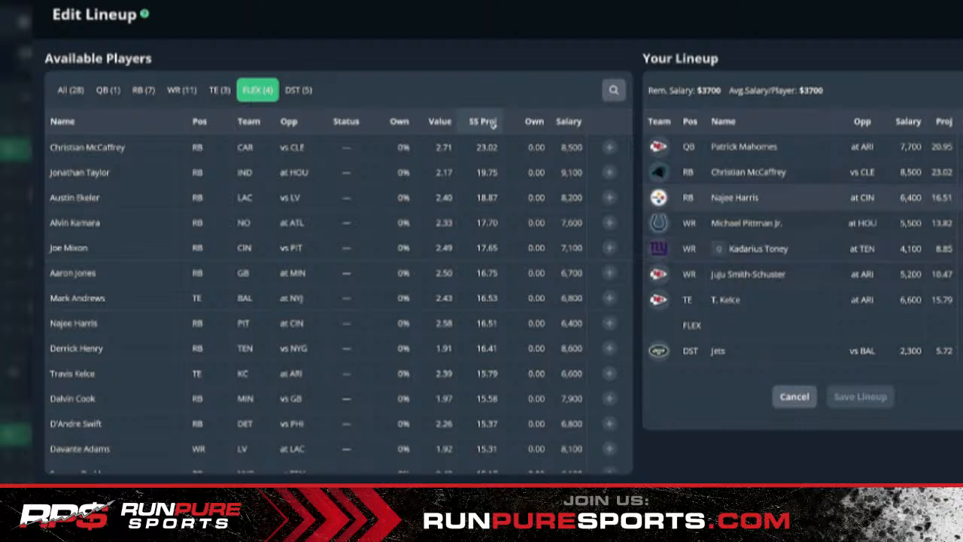
- Replace Najee Harris with Breece Hall in the lineup's second RB spot
click(814, 188)
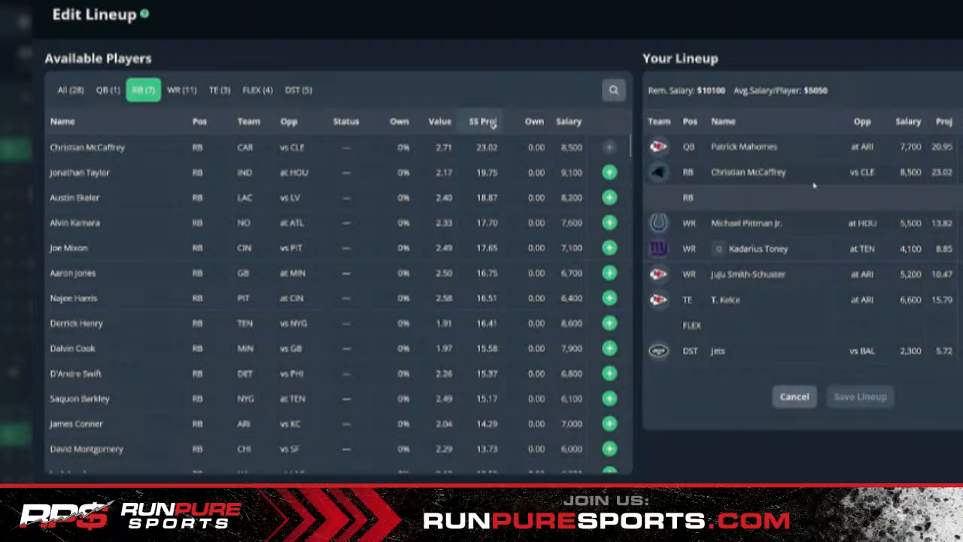
scroll(138, 423, down, 3)
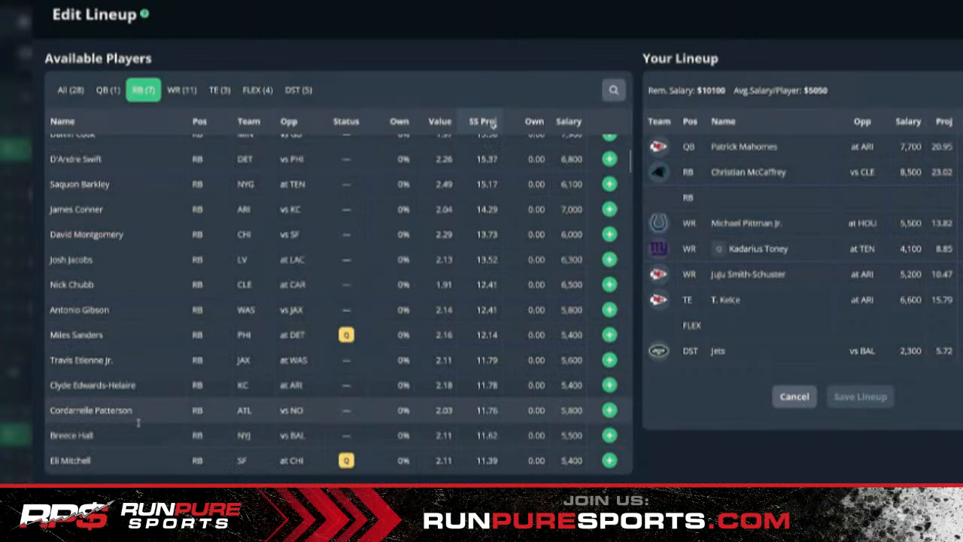
scroll(138, 423, down, 3)
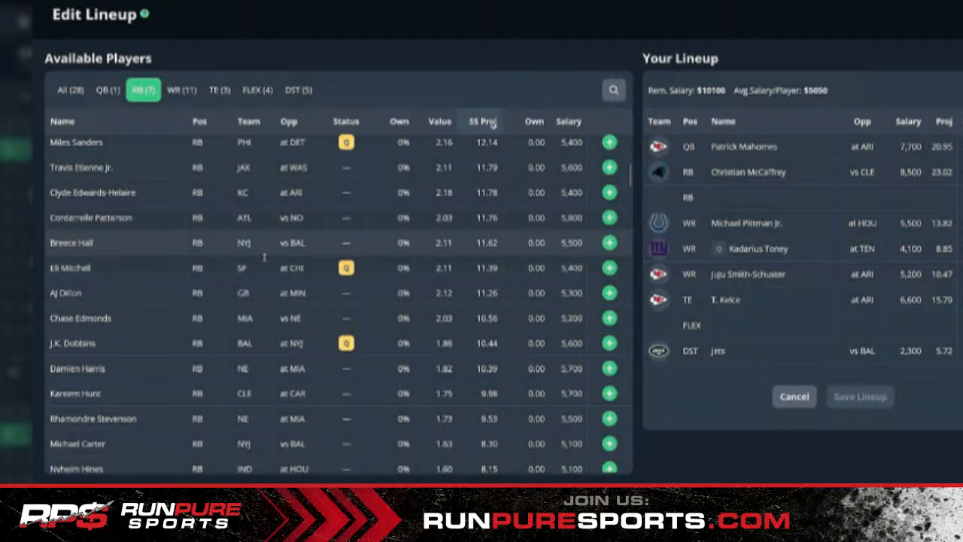
click(264, 256)
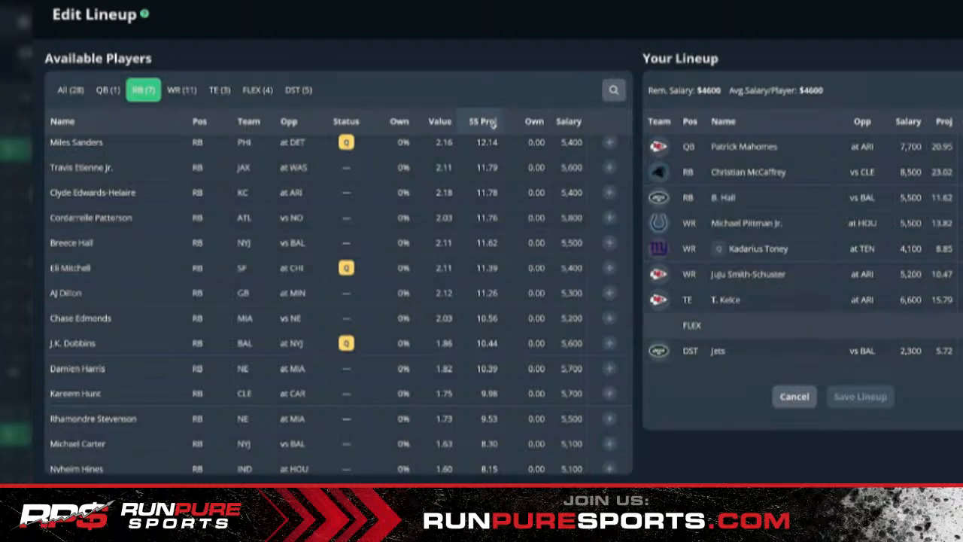
- Find "moore" among the FLEX-eligible players, add Rondale Moore at FLEX and save the edited lineup
click(493, 124)
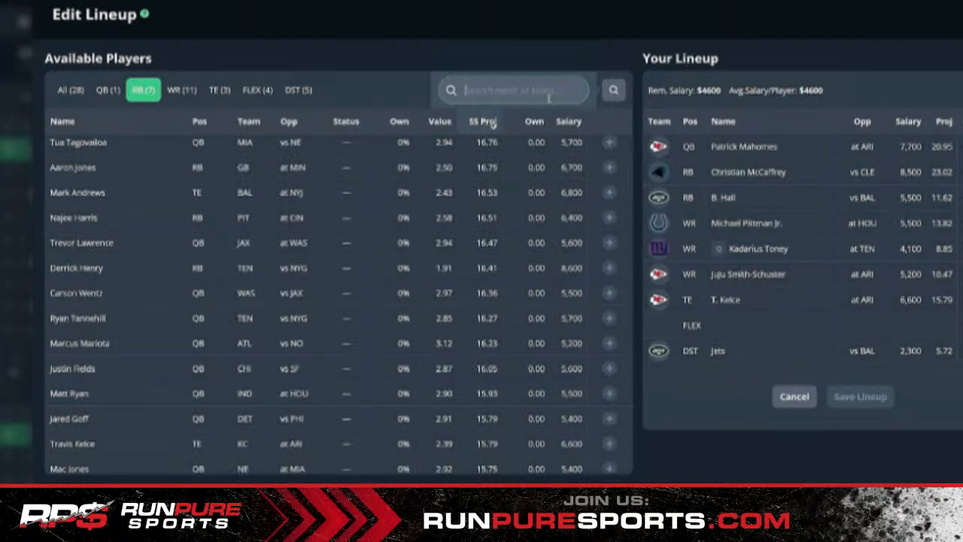
text(moore)
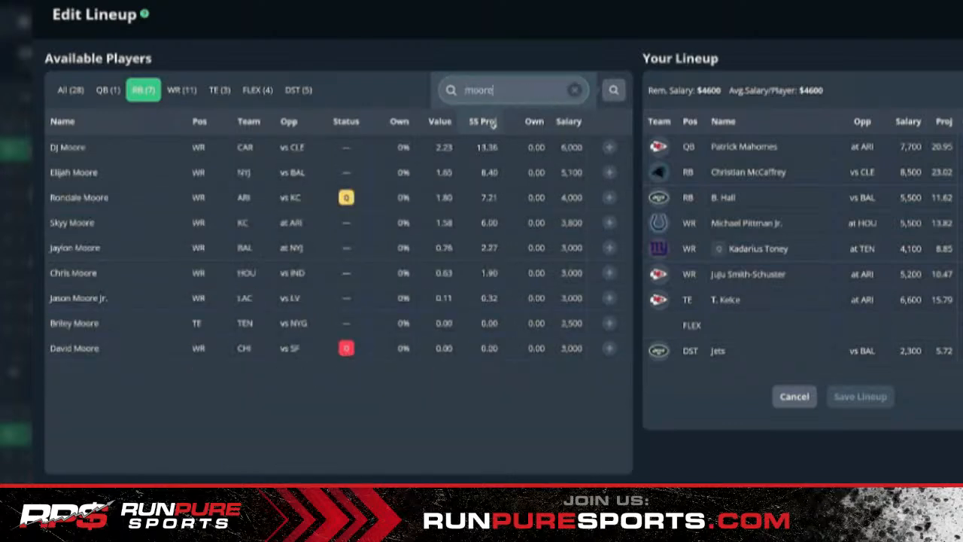
click(258, 91)
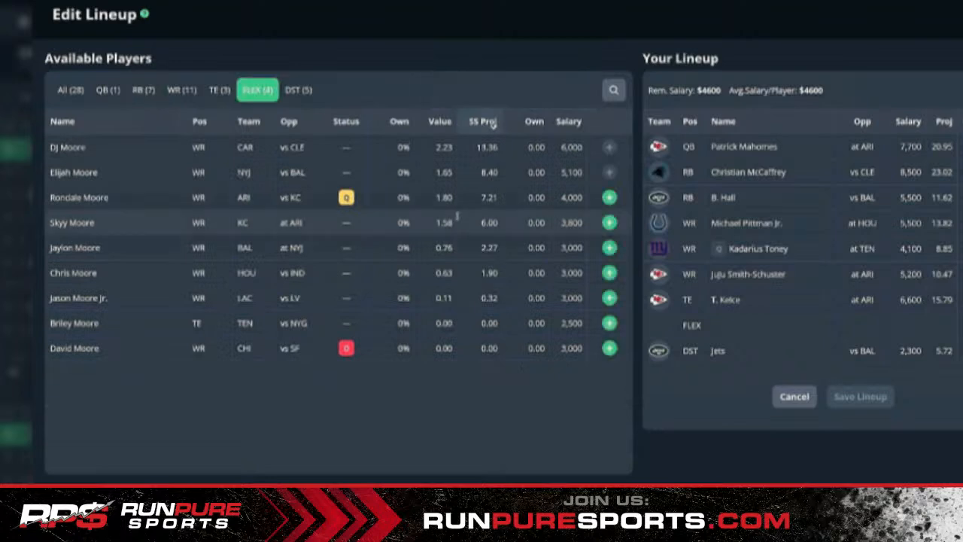
click(610, 197)
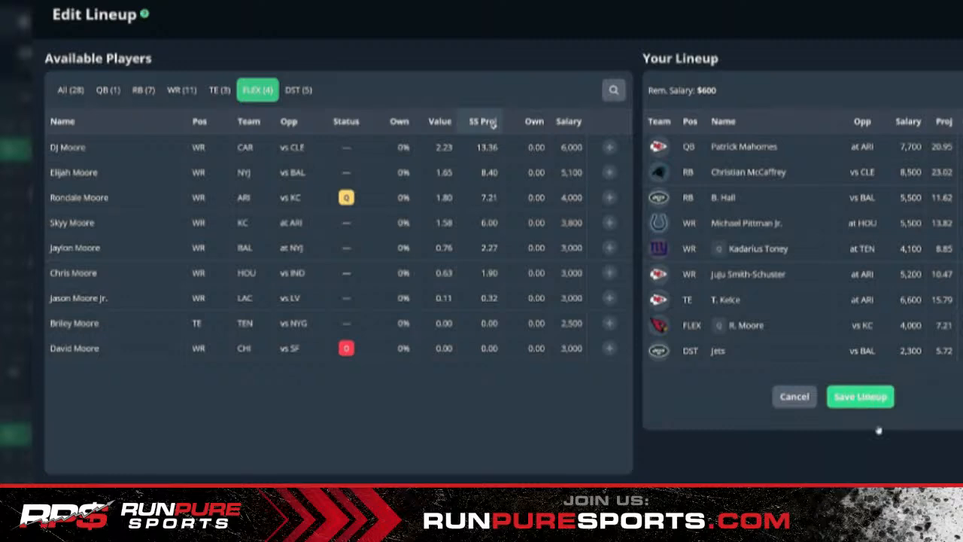
click(866, 401)
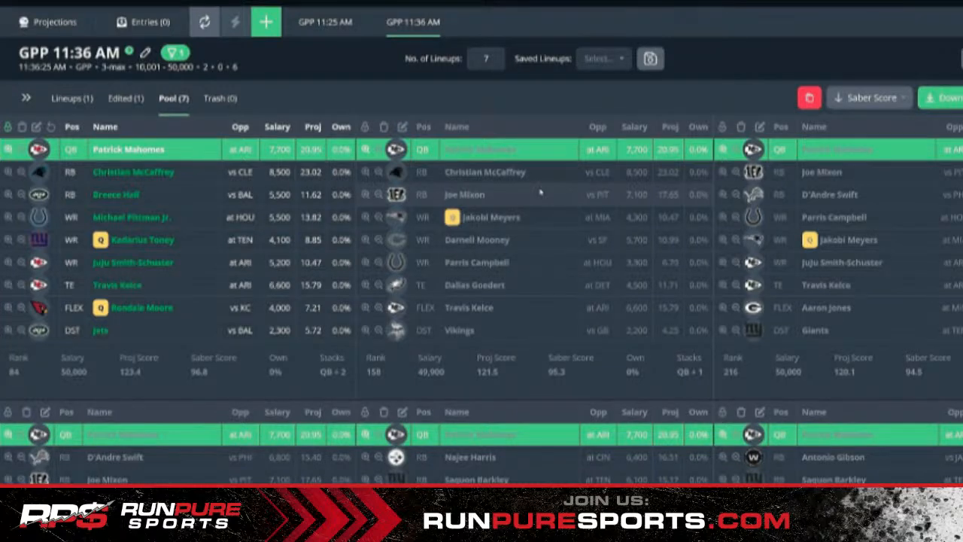
- Review the remaining pool lineups and set the number of lineups to 500
scroll(540, 193, down, 4)
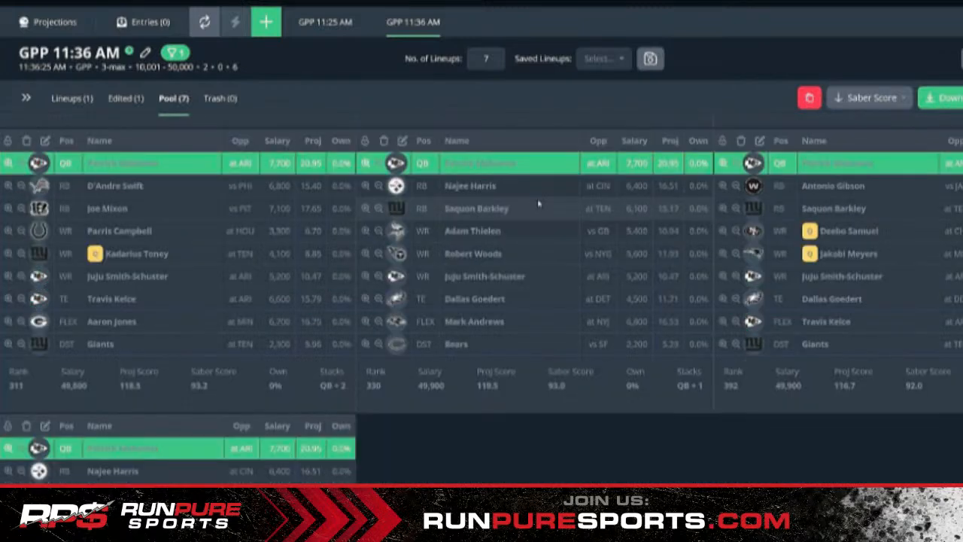
scroll(539, 204, up, 1)
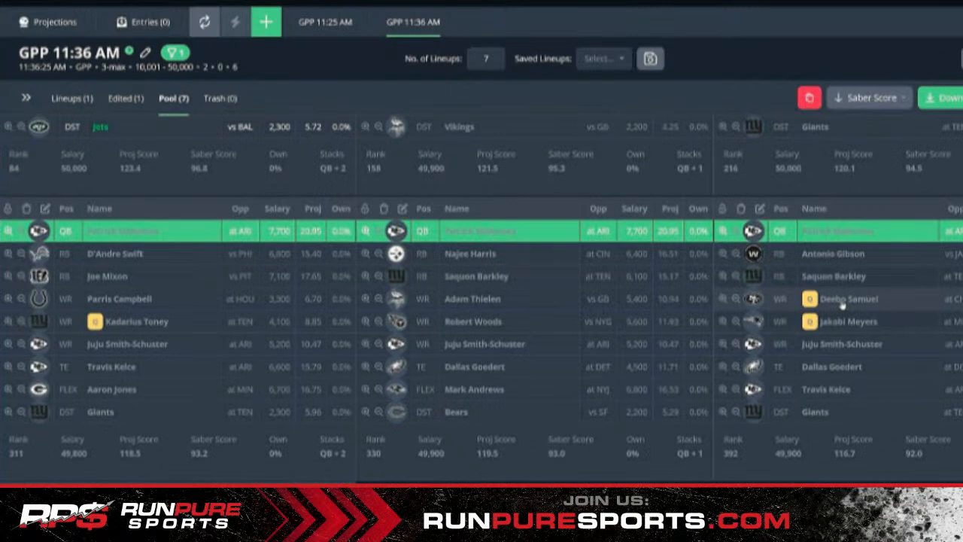
double_click(487, 58)
text(500)
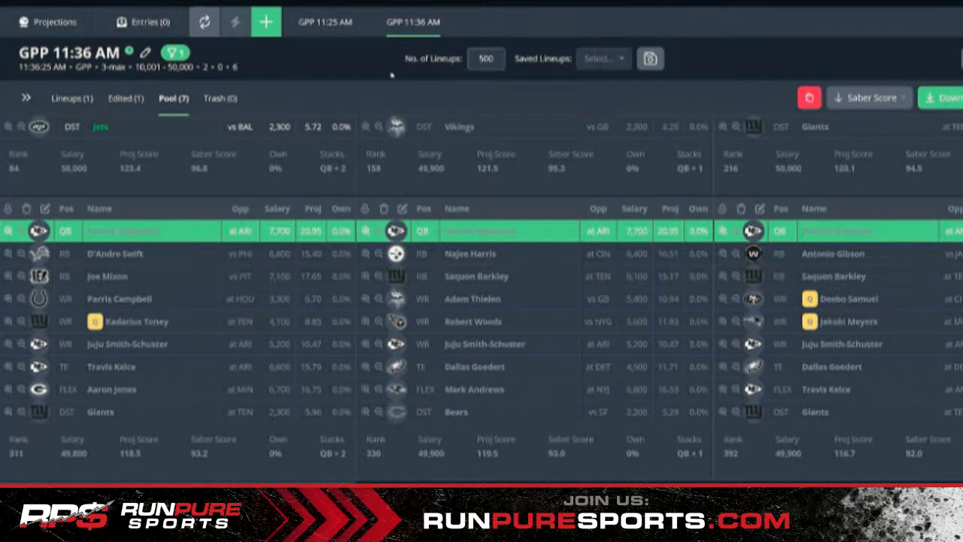
click(374, 93)
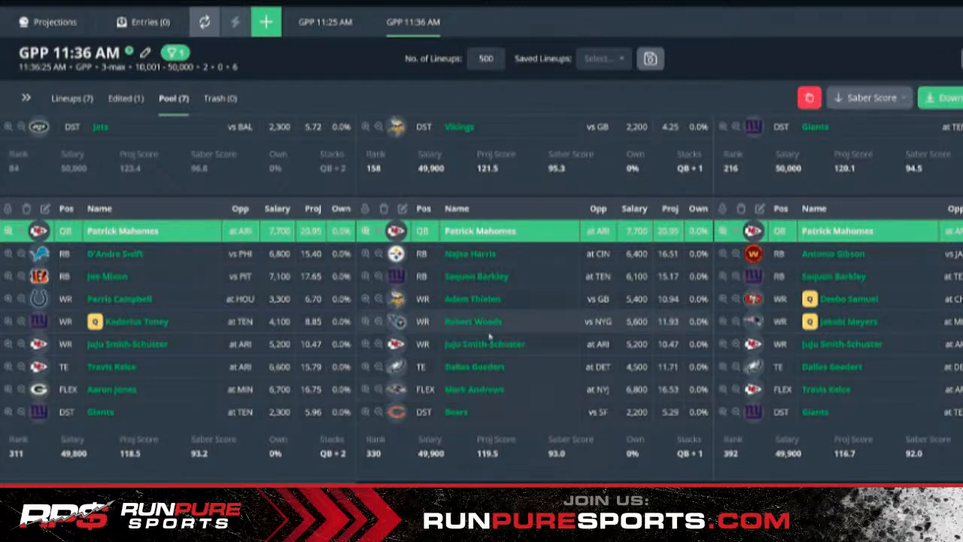
scroll(490, 337, up, 3)
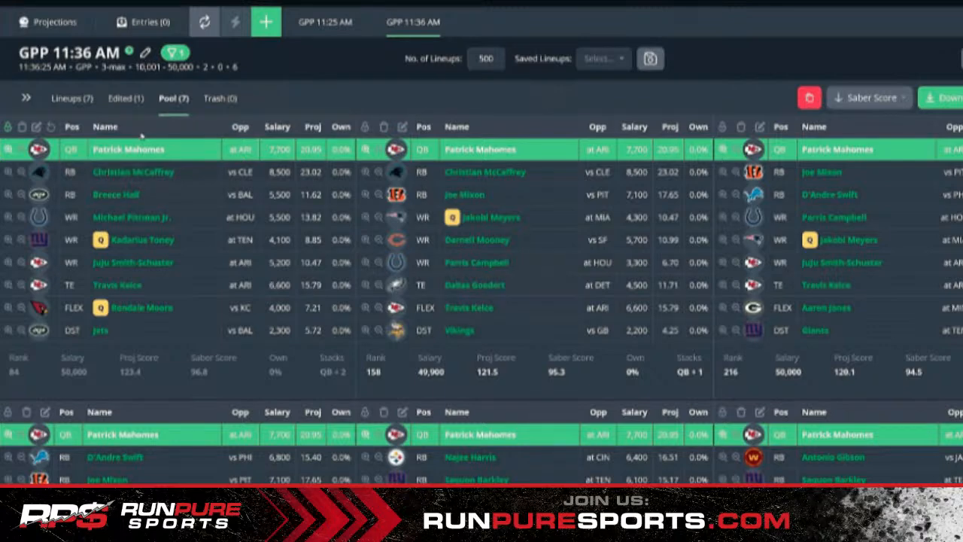
- From the all-player projections, set up a new build with an advanced stacking rule of 1 QB and 2 WR/TE
click(54, 22)
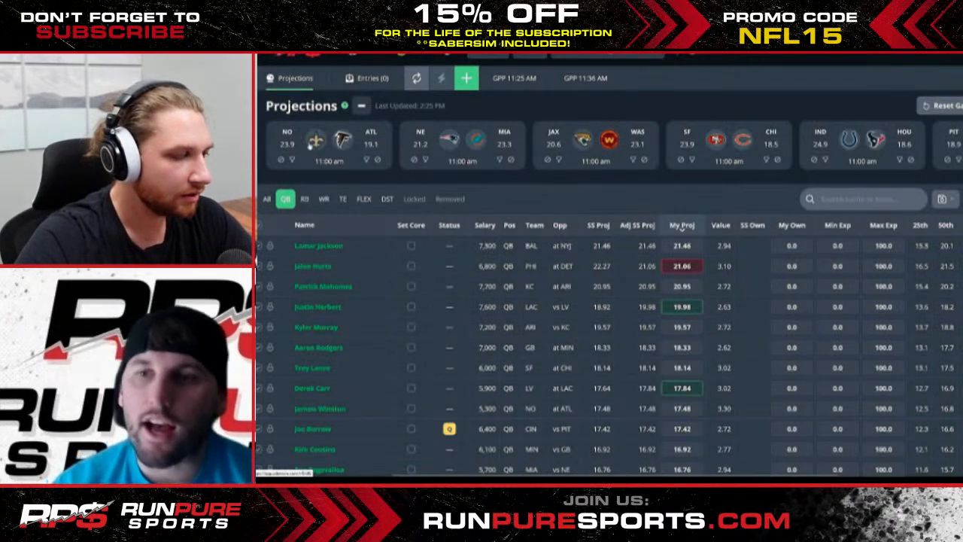
click(267, 200)
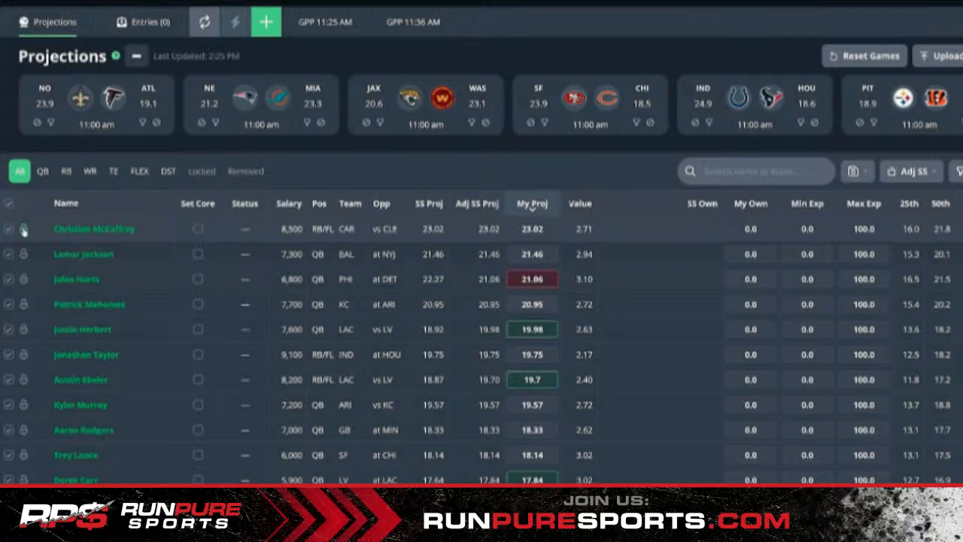
click(266, 23)
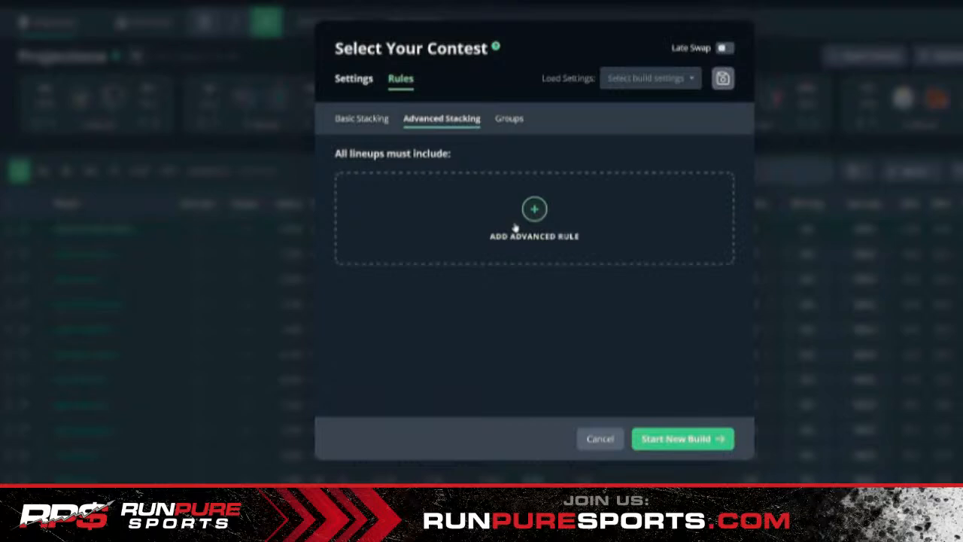
click(515, 228)
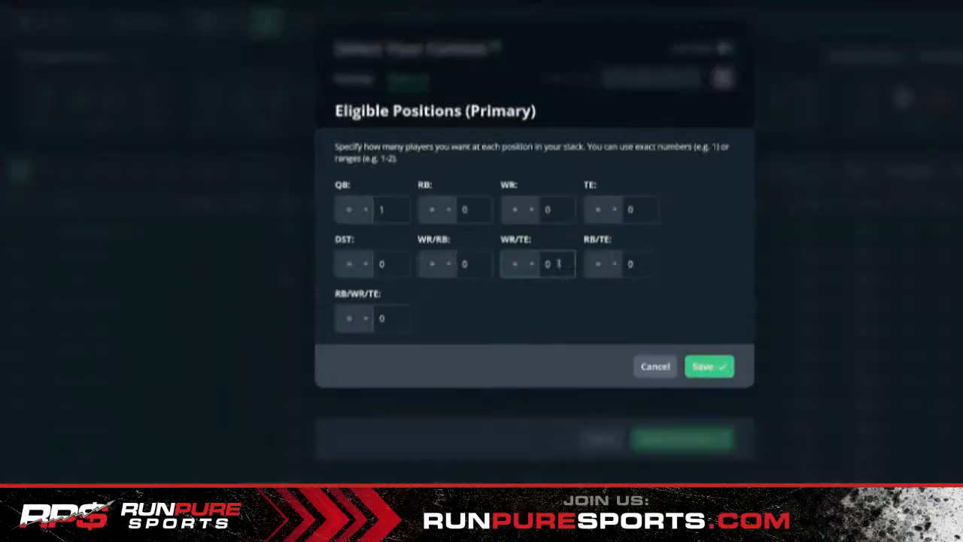
click(709, 366)
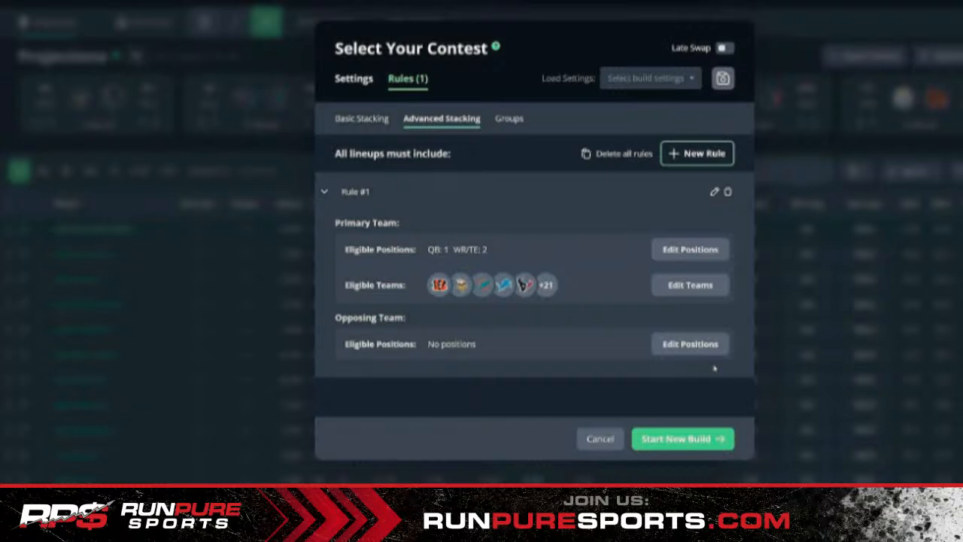
- Require 1 WR/TE from the opposing team in Rule #1 and limit its eligible primary teams to KC
click(691, 284)
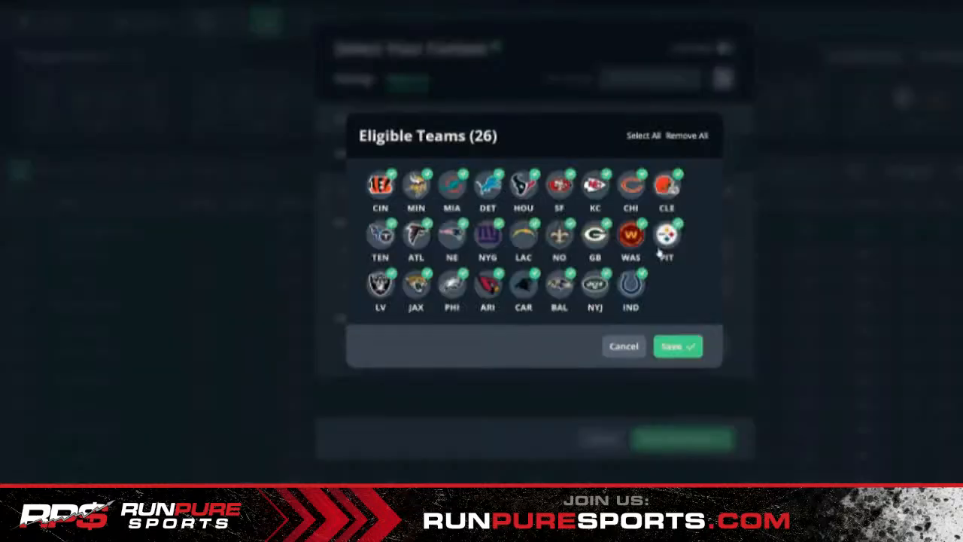
click(547, 400)
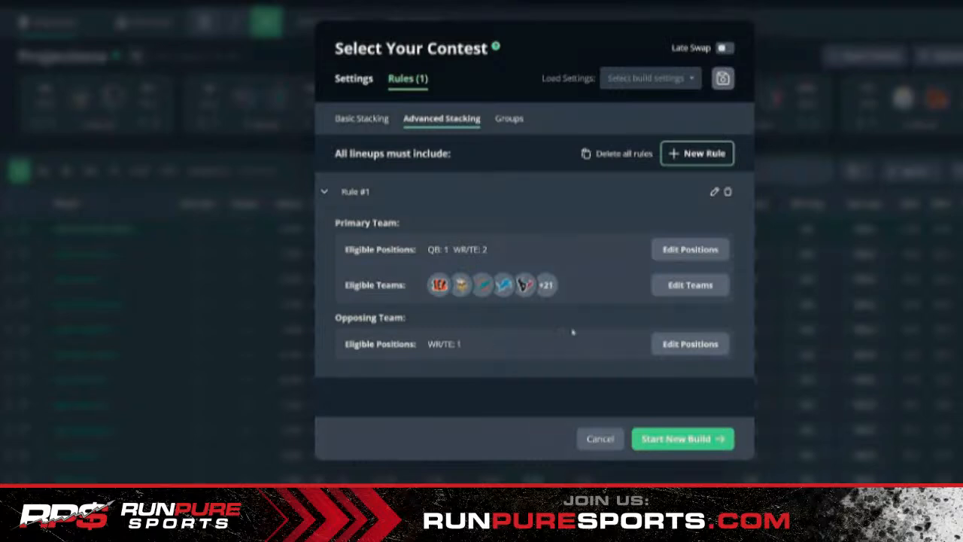
click(683, 296)
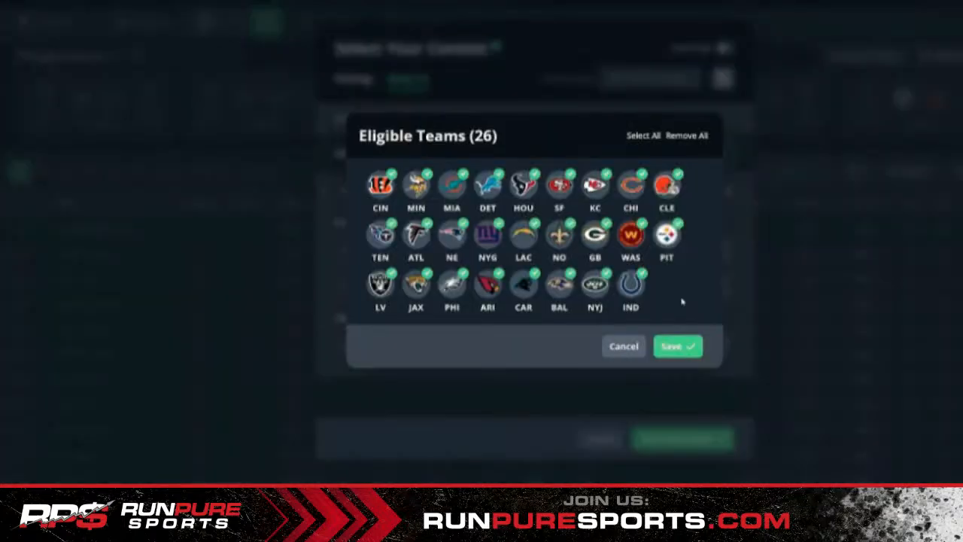
click(699, 137)
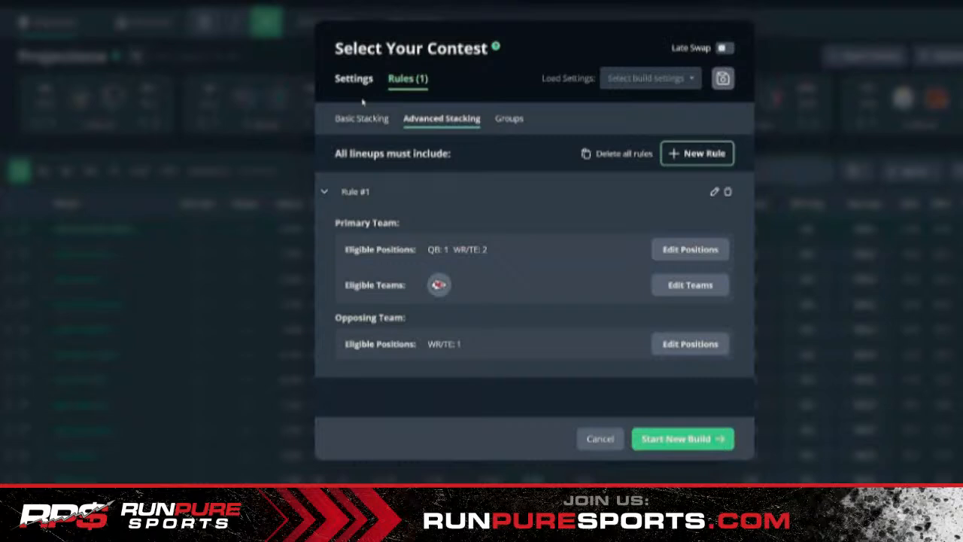
- Set the pool size to 100 and start the new three-lineup, 3-max GPP build
click(354, 78)
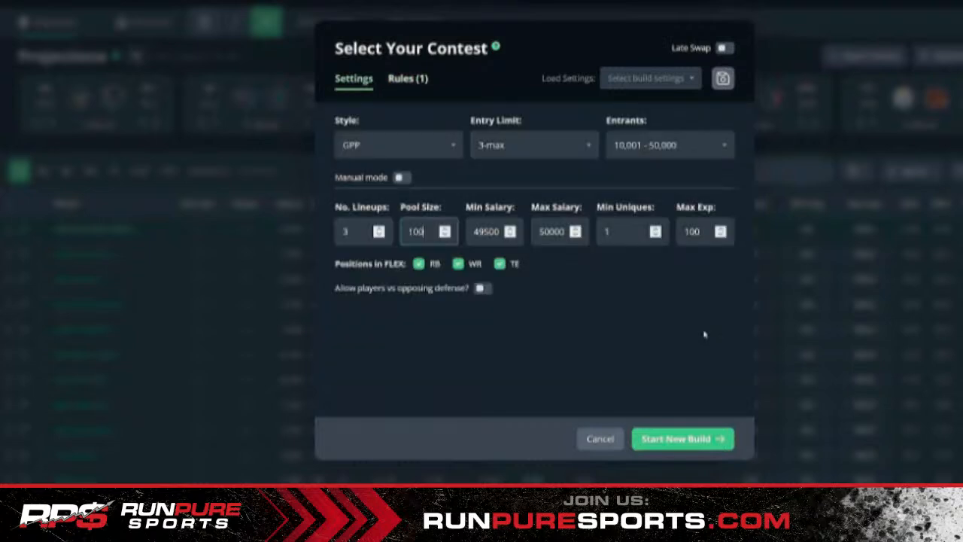
click(679, 438)
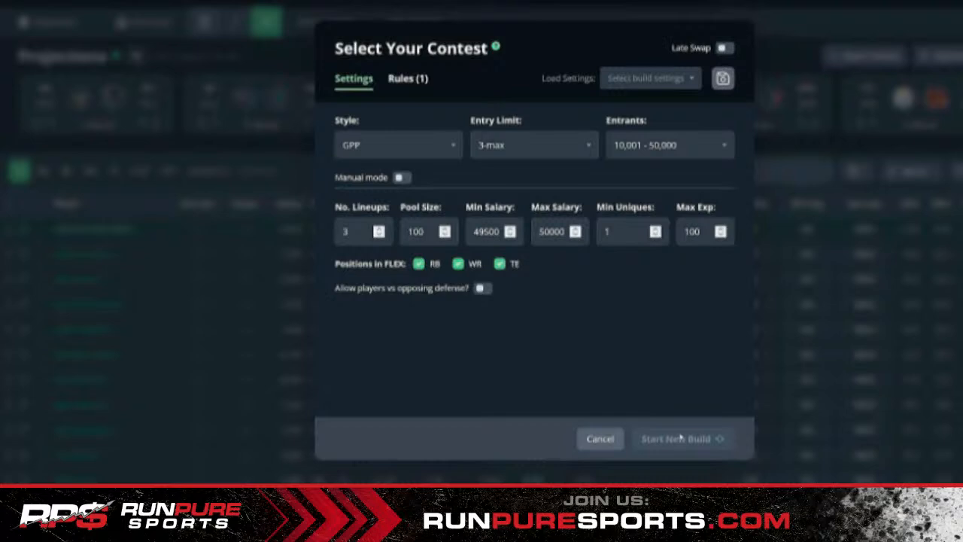
- Run the new three-lineup KC stack build and review the resulting lineups and stack types
click(681, 437)
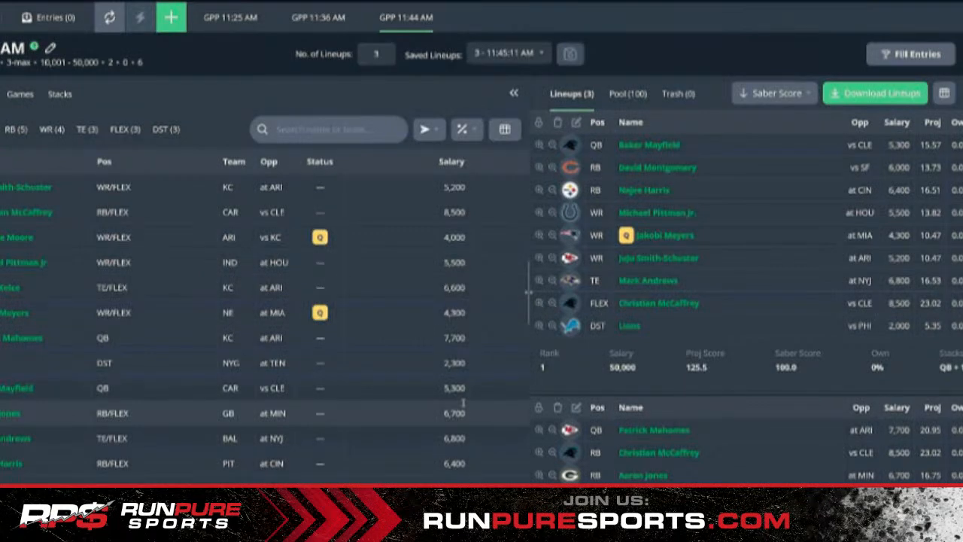
scroll(747, 312, down, 3)
scroll(748, 313, down, 1)
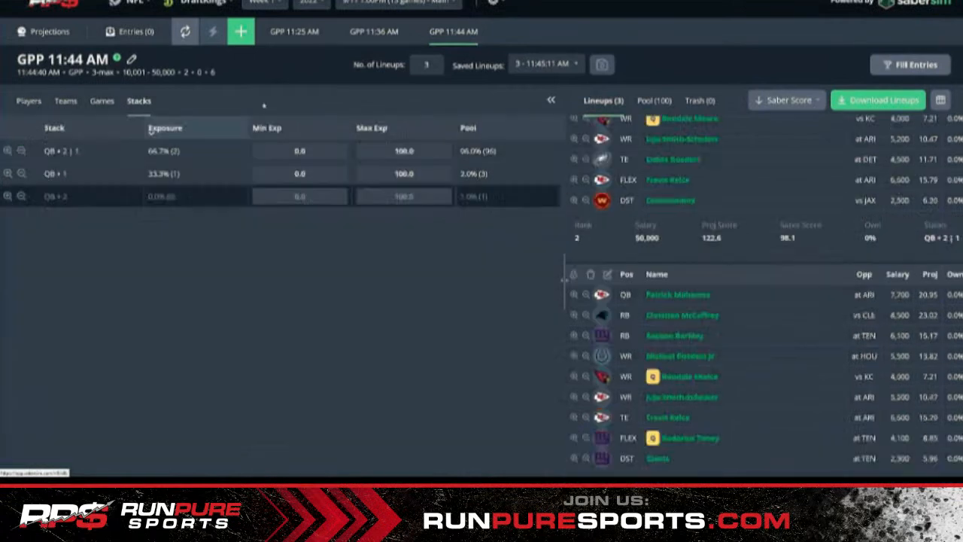
click(241, 34)
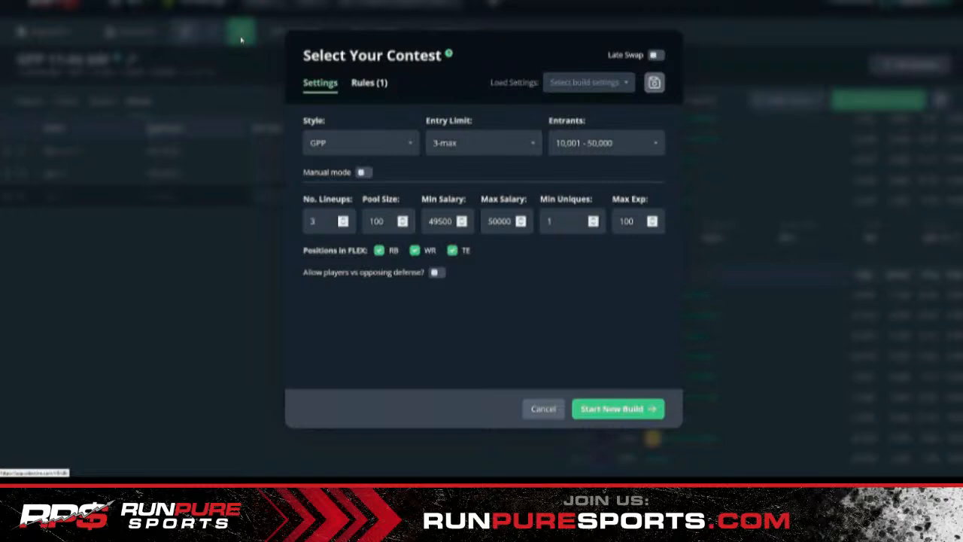
click(188, 349)
scroll(731, 283, up, 5)
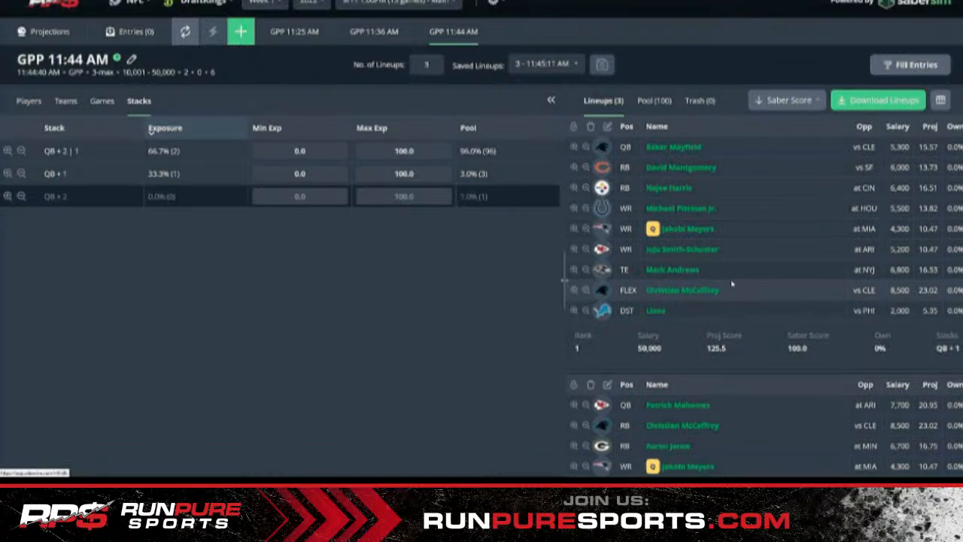
- Filter the build to the QB + 2 | 1 stack and show its player exposures with the number of lineups set to 100
click(7, 152)
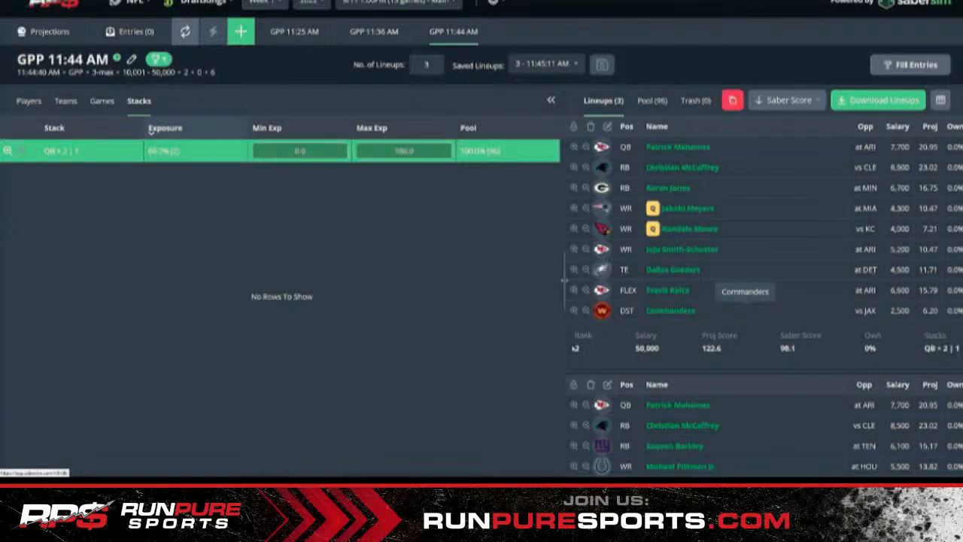
click(29, 101)
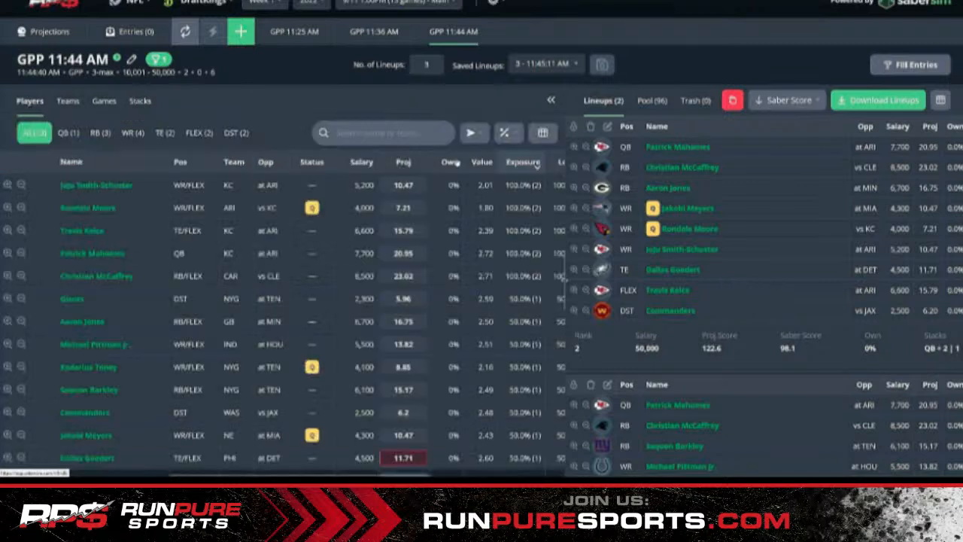
scroll(894, 280, down, 2)
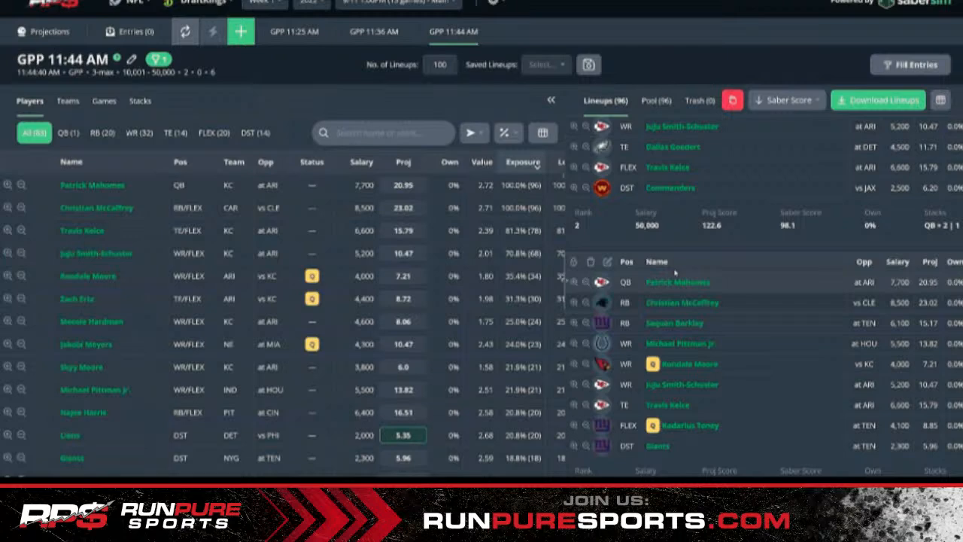
- Examine how exposure is spread among the Kansas City and Arizona players in the filtered stack lineups
scroll(675, 274, up, 2)
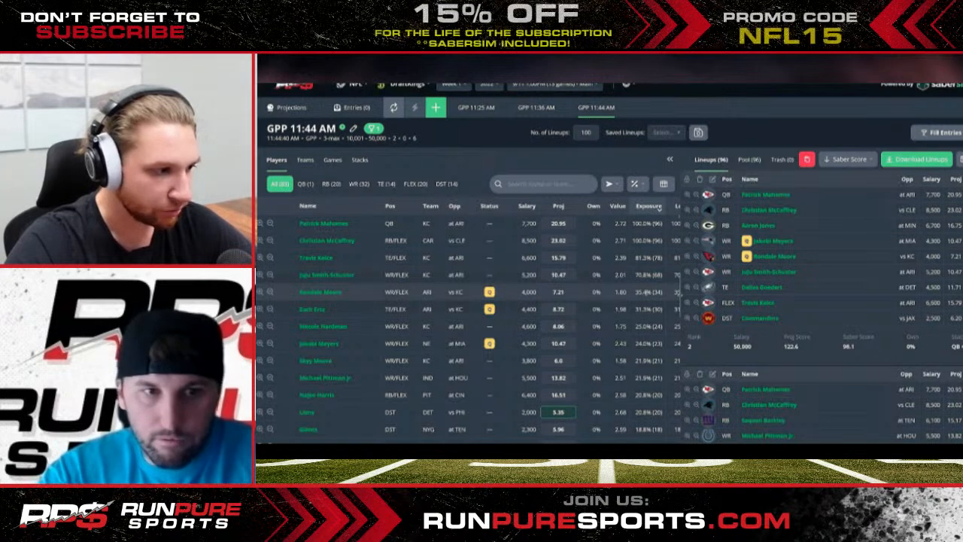
scroll(646, 292, down, 3)
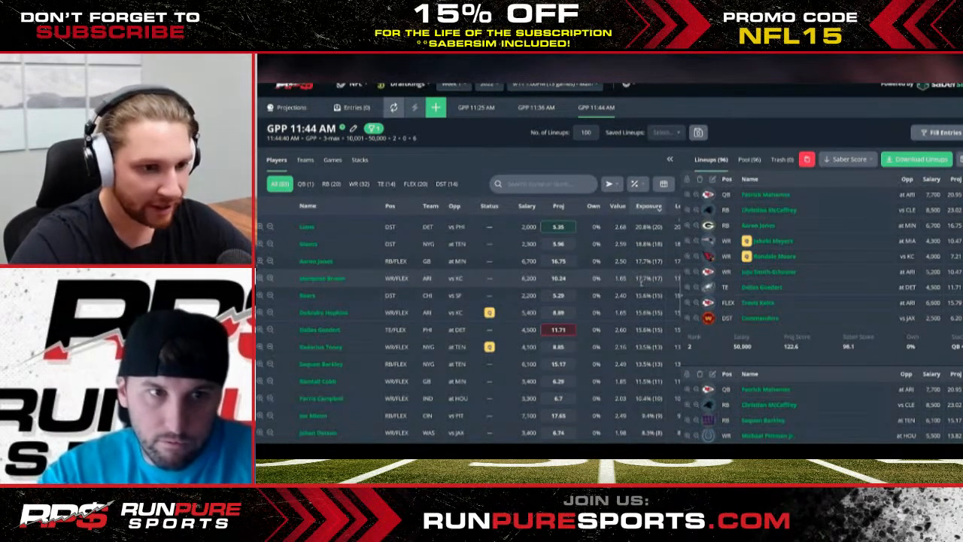
scroll(641, 282, up, 3)
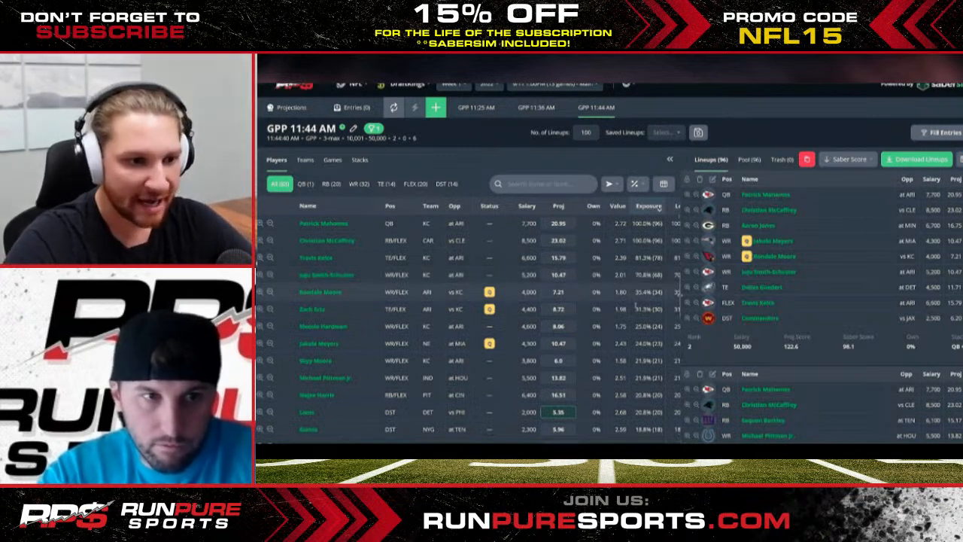